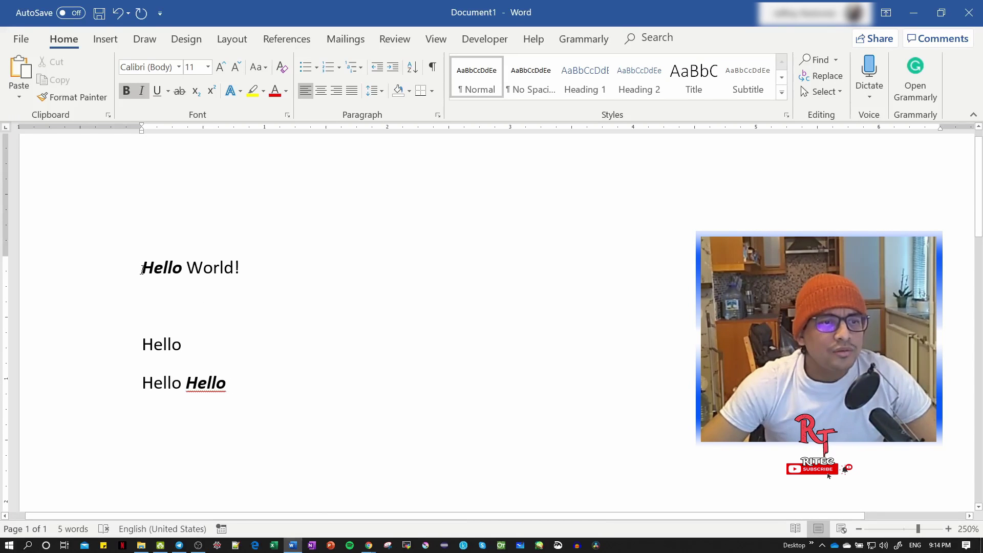
- Add a line reading 'My name is' plus the author's name below Hello World!
left_click_drag(146, 262, 241, 384)
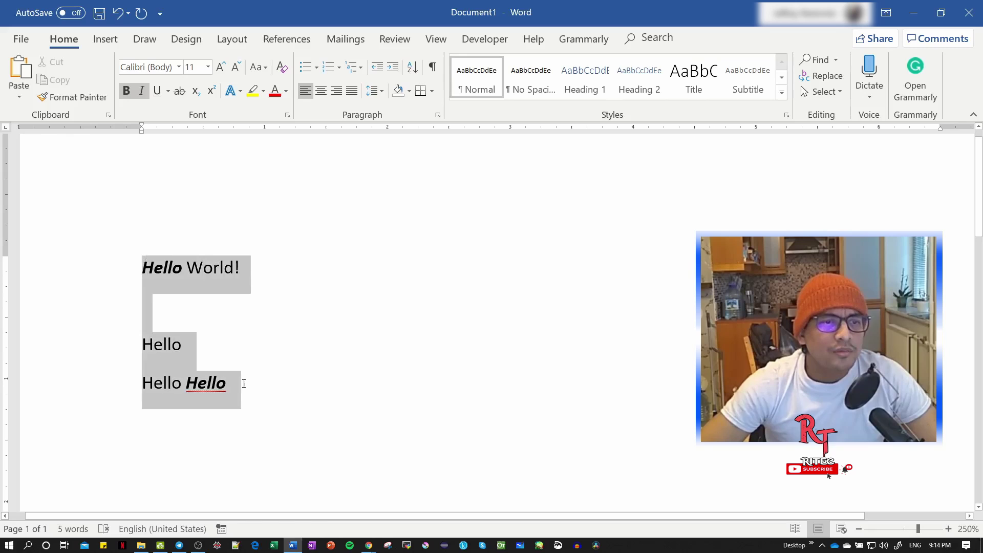
left_click(238, 384)
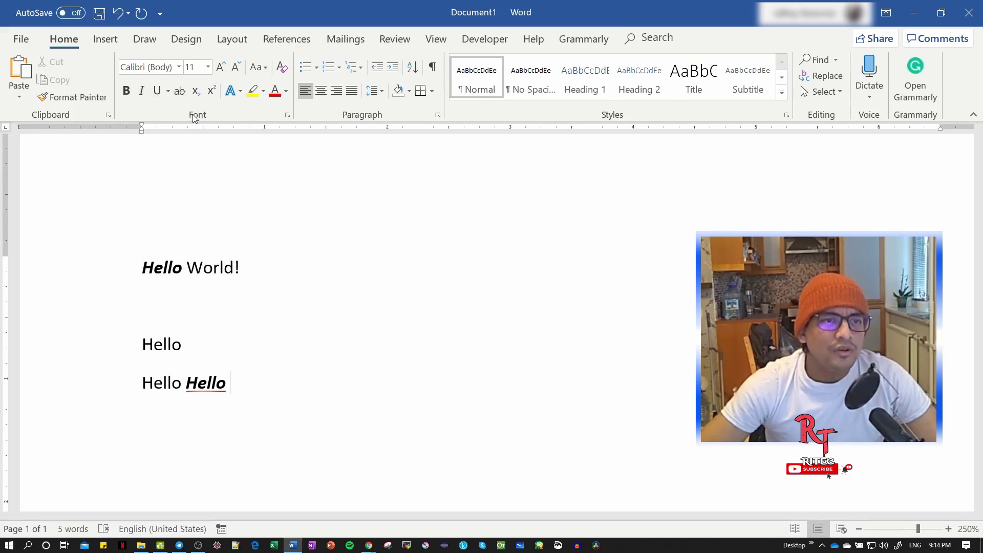
left_click(225, 314)
type("My ")
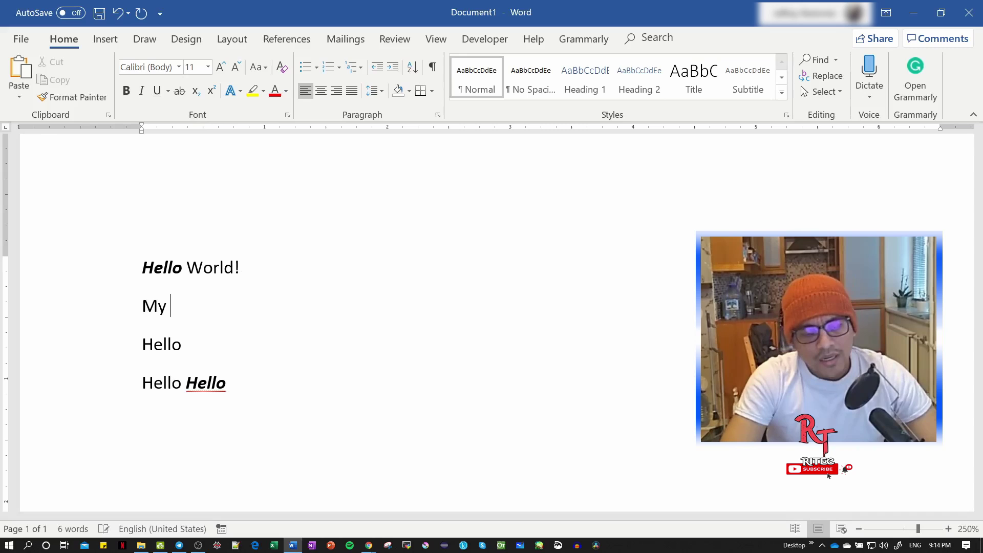
type("name is Jeff")
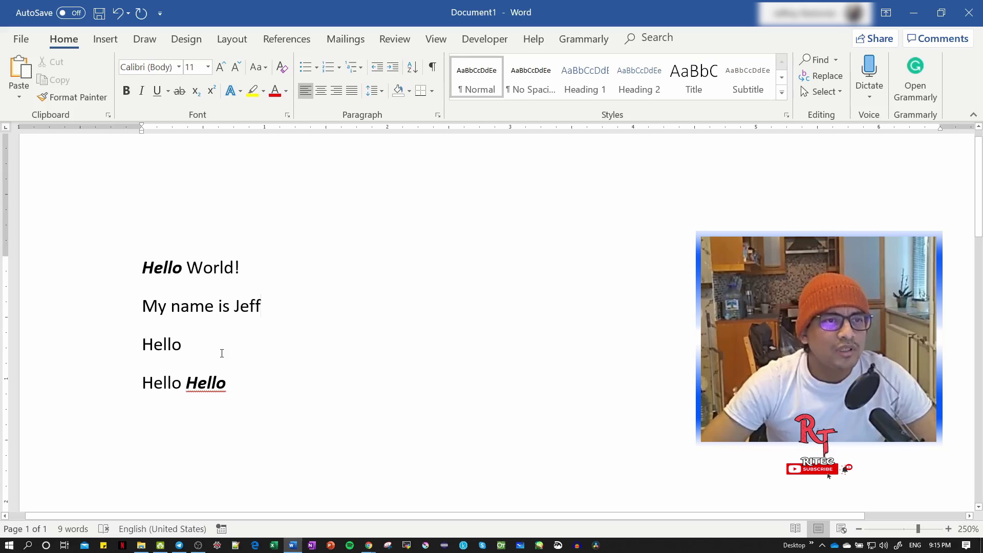
left_click_drag(159, 303, 262, 307)
left_click(262, 307)
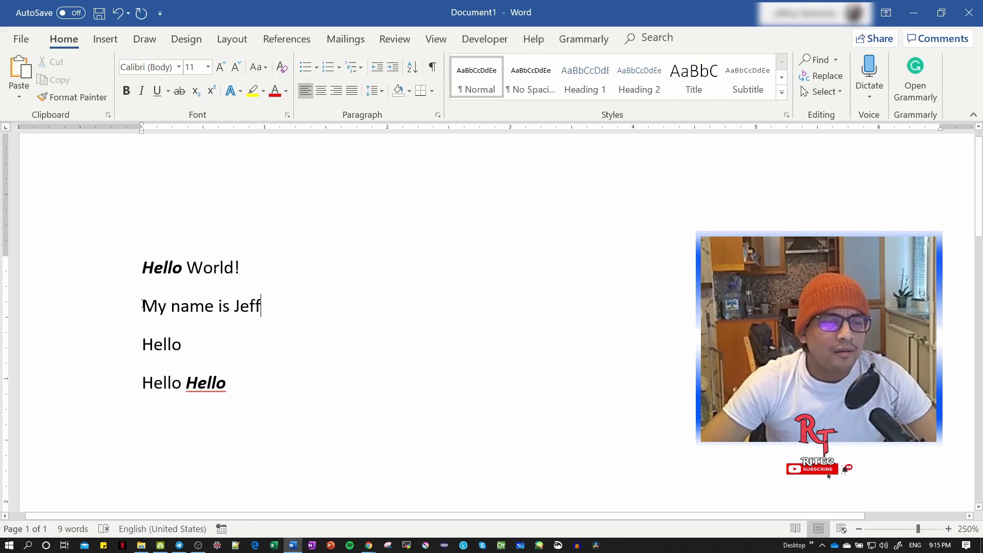
- Set the name line's font to Times New Roman
left_click_drag(145, 306, 269, 307)
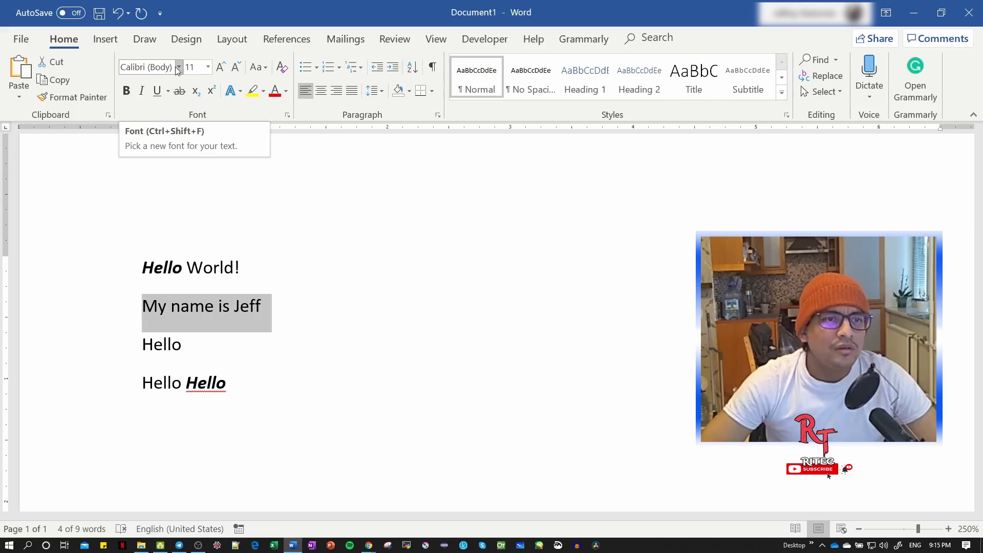
left_click(178, 67)
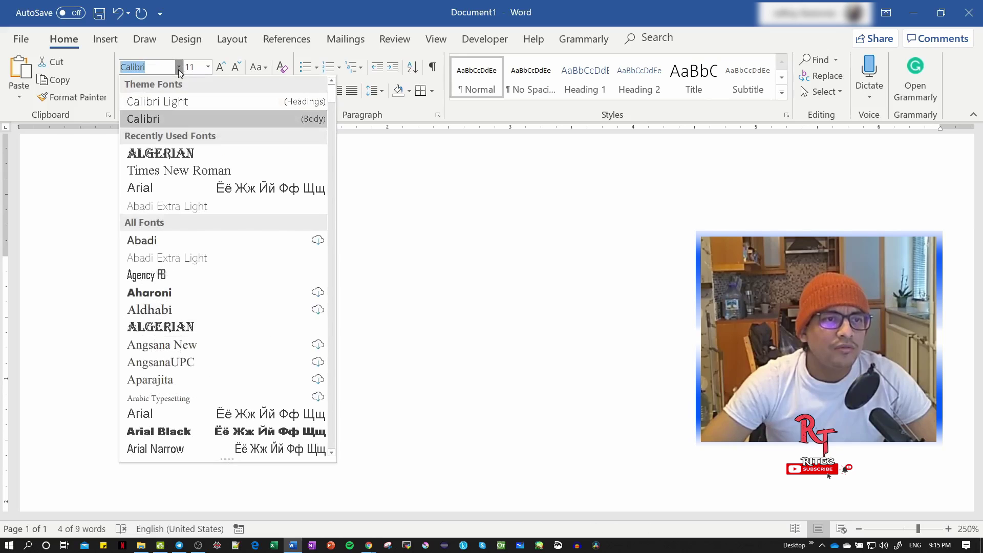
left_click(173, 178)
left_click(278, 330)
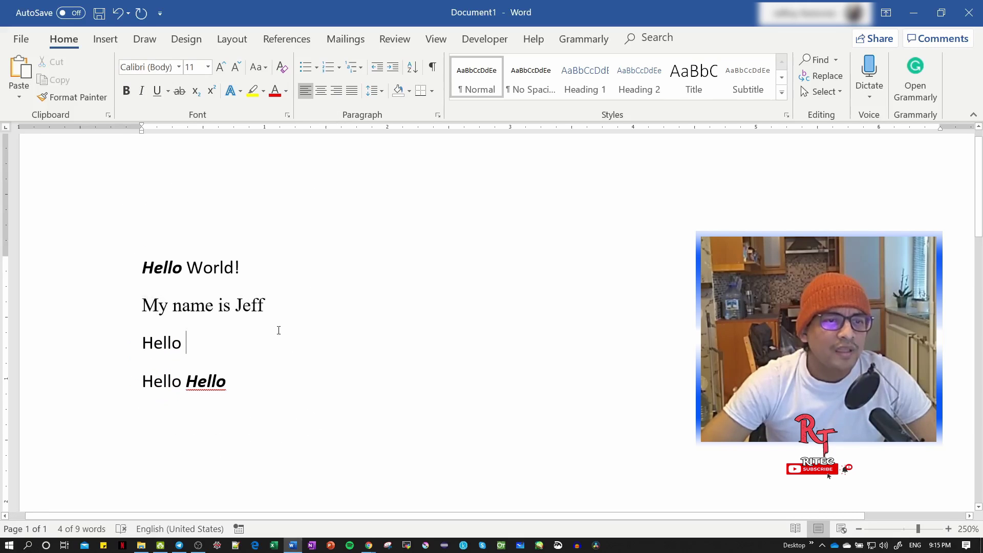
- Compare the name line's font with the Calibri used on the other lines
left_click(244, 309)
left_click(220, 267)
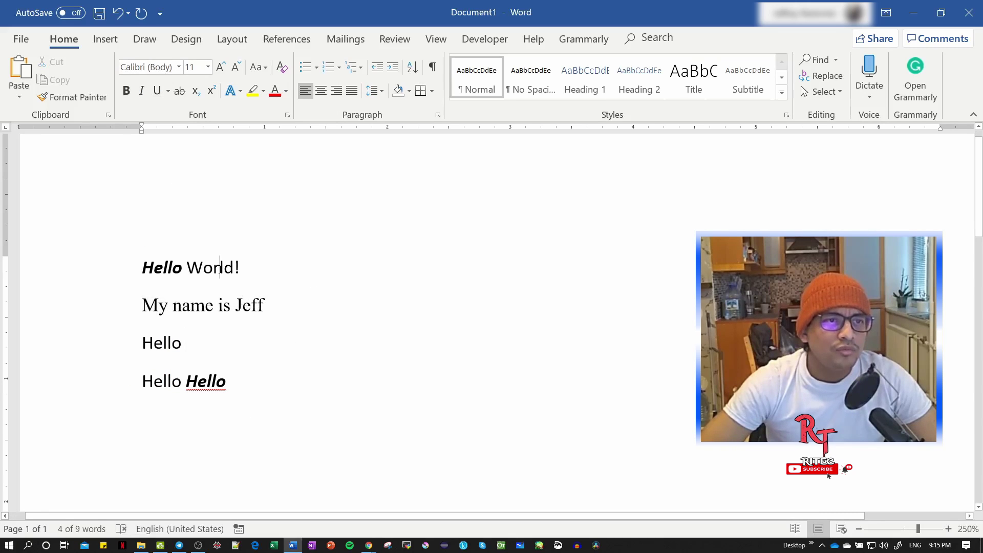
left_click(251, 306)
left_click(228, 265)
left_click(254, 306)
left_click(155, 342)
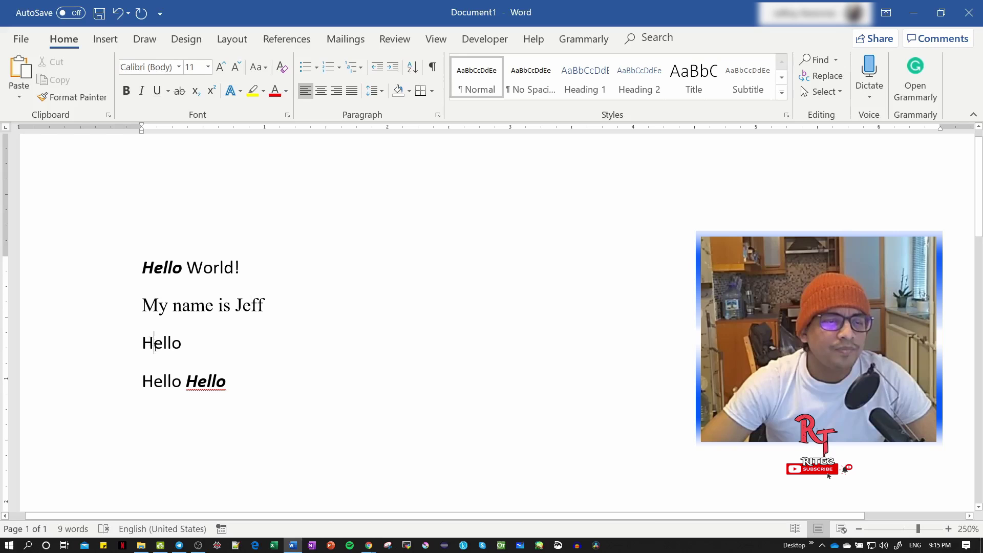
left_click(172, 381)
left_click(226, 305)
left_click(184, 267)
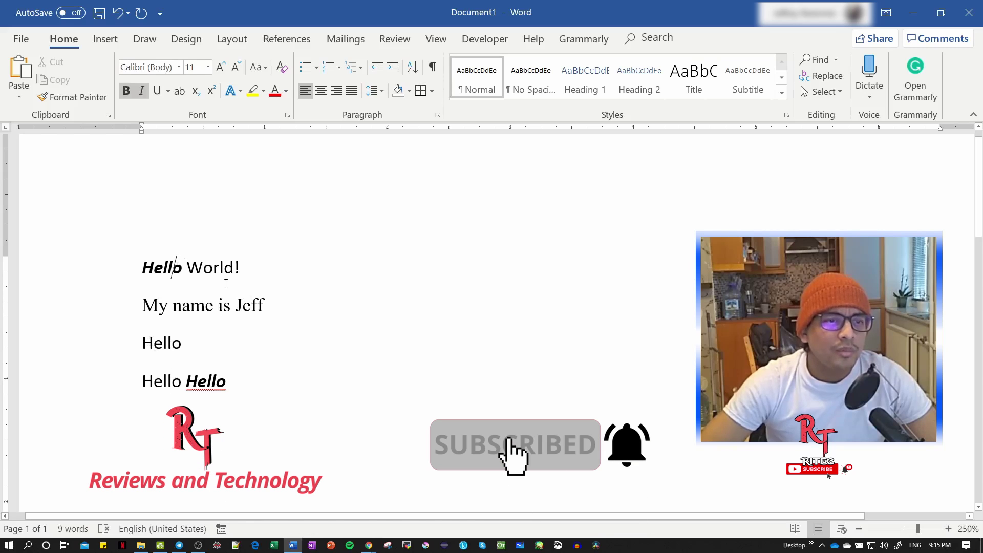
scroll(293, 296, "down", 1)
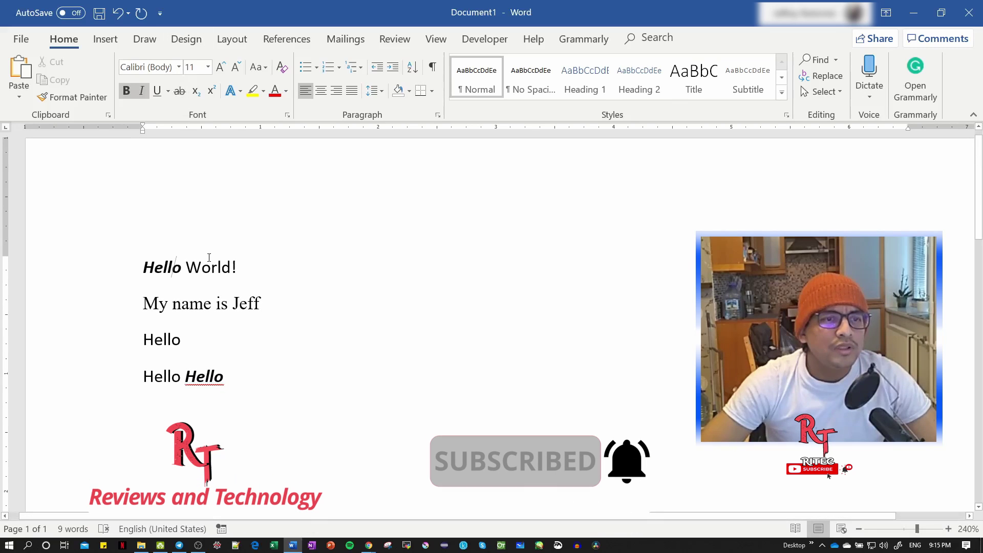
- Set World to 22 pt, then grow it three sizes and shrink it twice, ending at 24 pt
left_click_drag(187, 267, 231, 270)
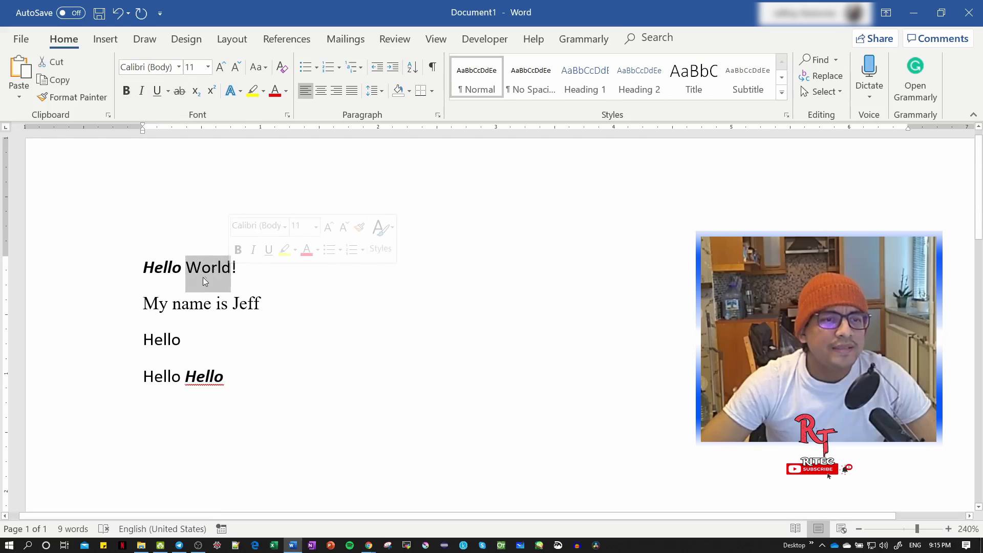
left_click(208, 70)
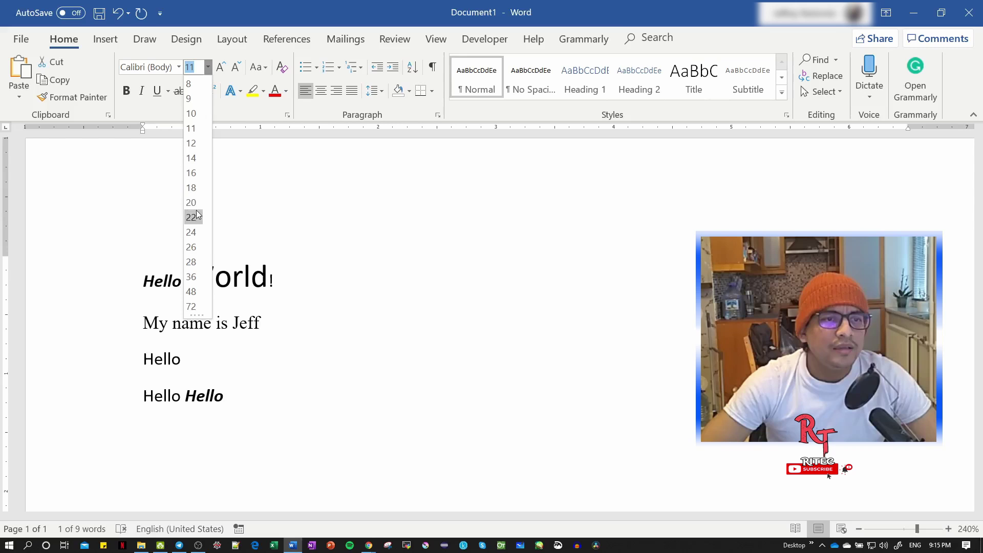
left_click(191, 217)
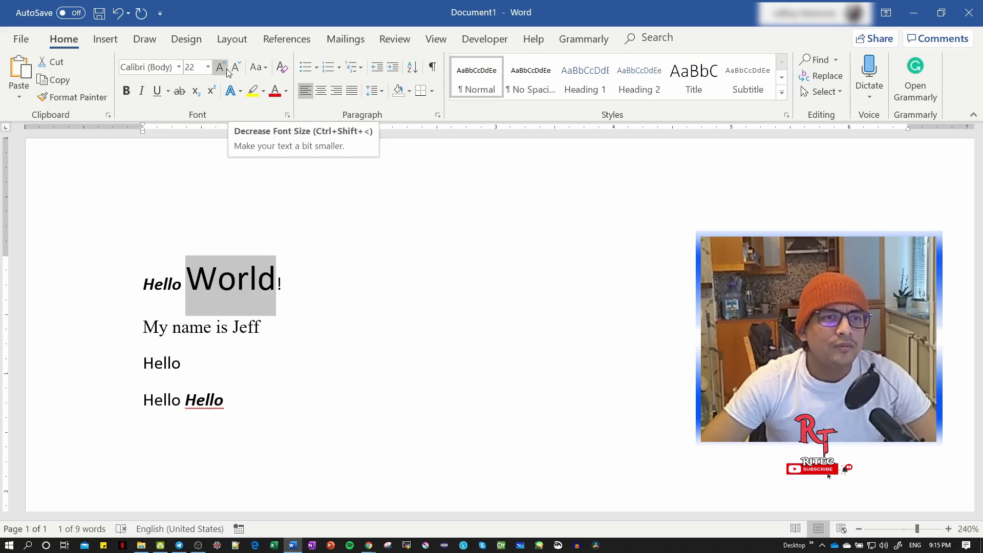
left_click(225, 68)
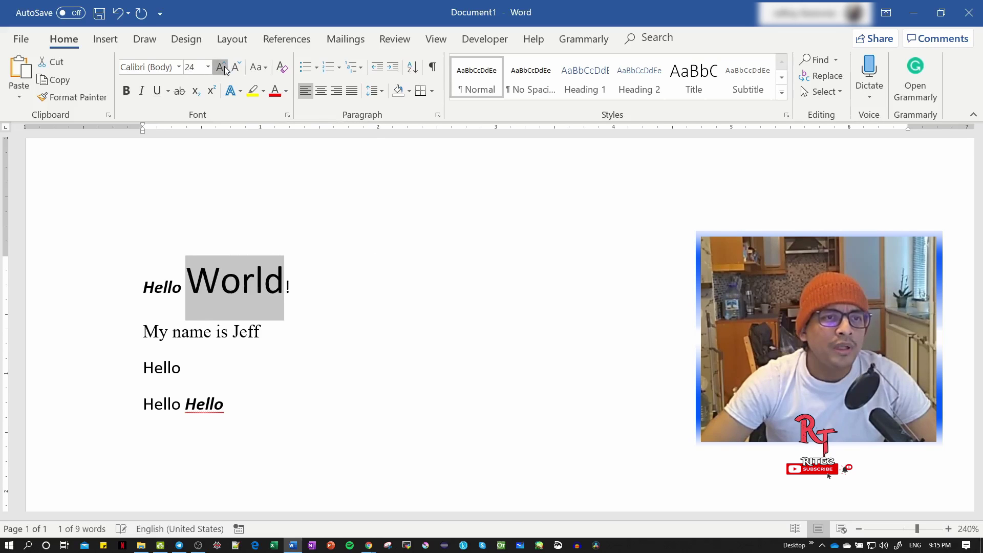
left_click(224, 68)
left_click(224, 68)
left_click(225, 68)
left_click(224, 68)
left_click(238, 67)
left_click(237, 66)
left_click(237, 67)
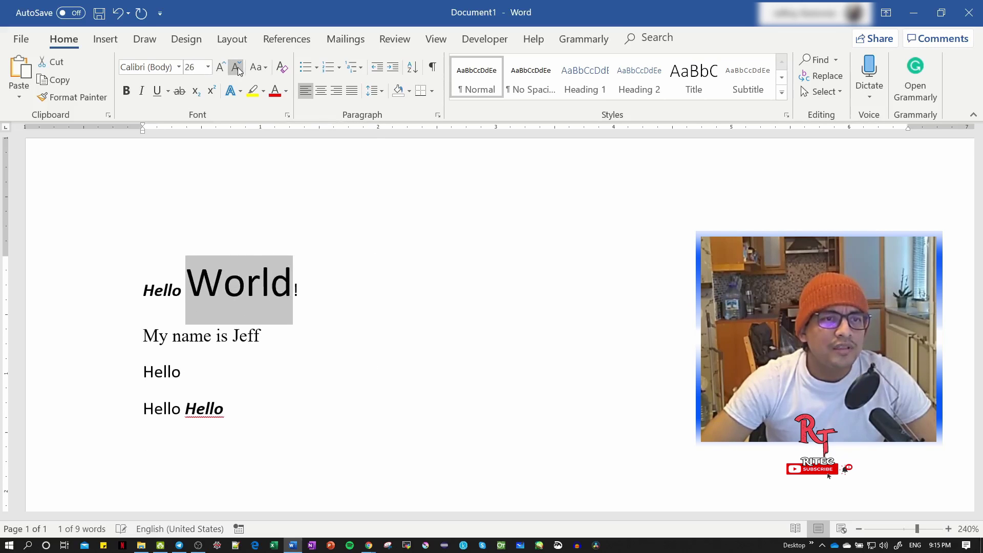
left_click(238, 68)
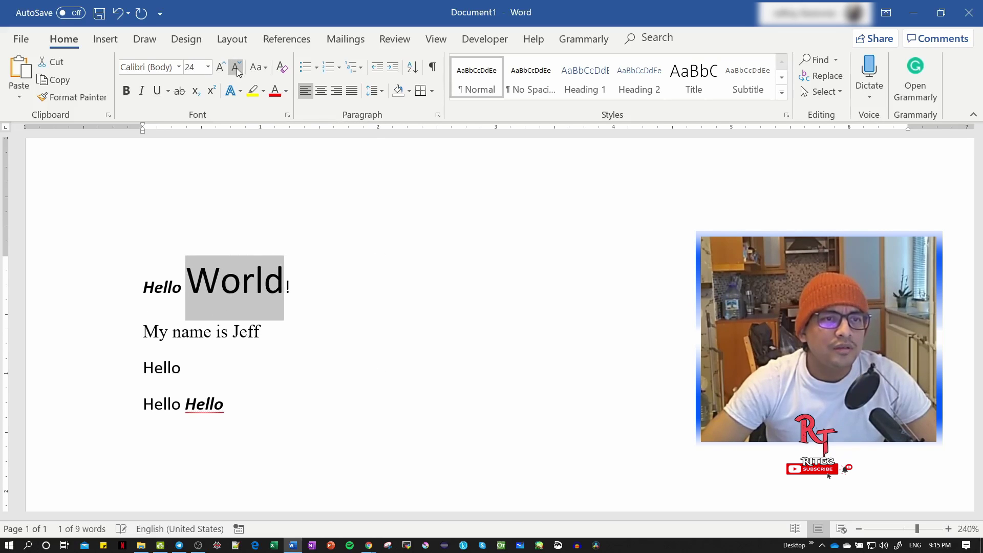
- Switch World to lowercase, then uppercase, then back to initial capital only
left_click(266, 68)
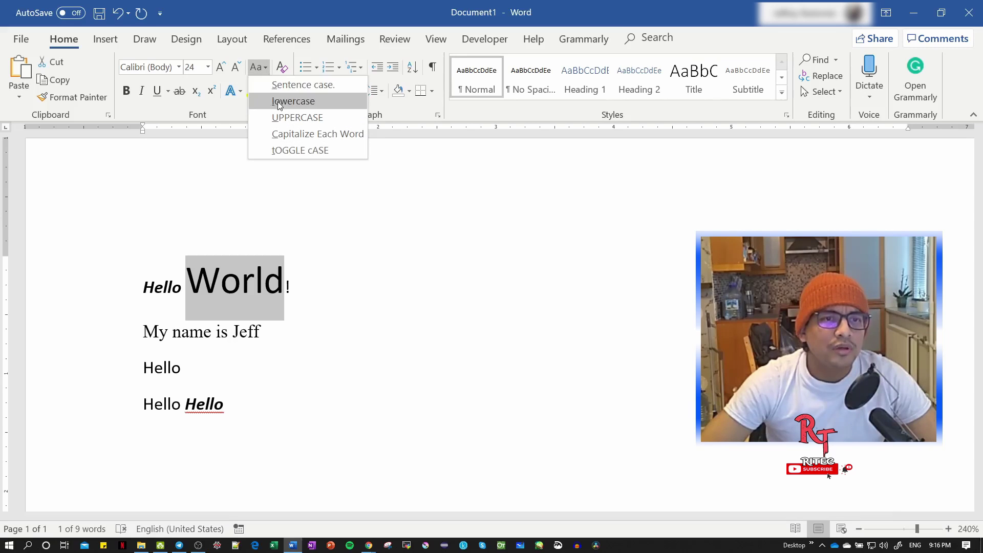
left_click(277, 101)
left_click(266, 69)
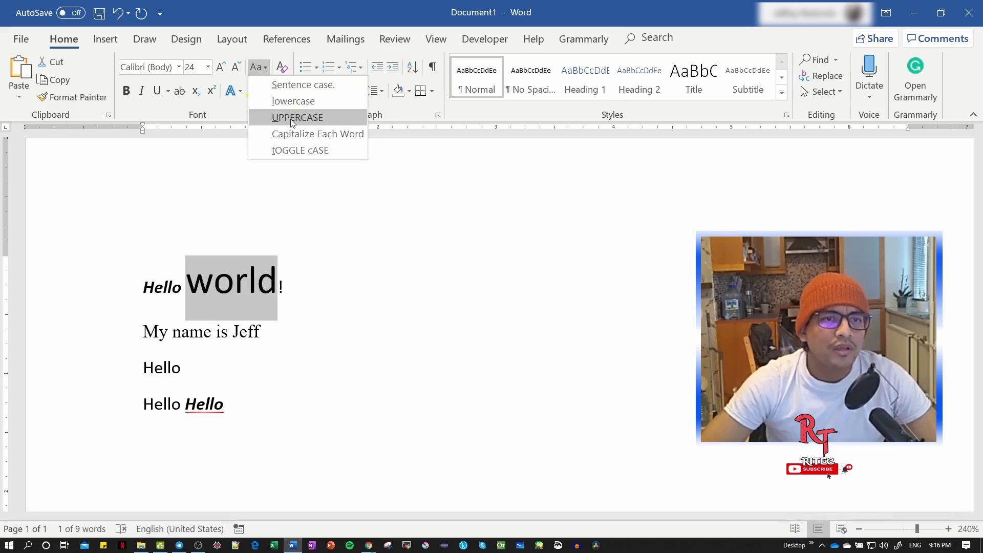
left_click(277, 115)
left_click(265, 70)
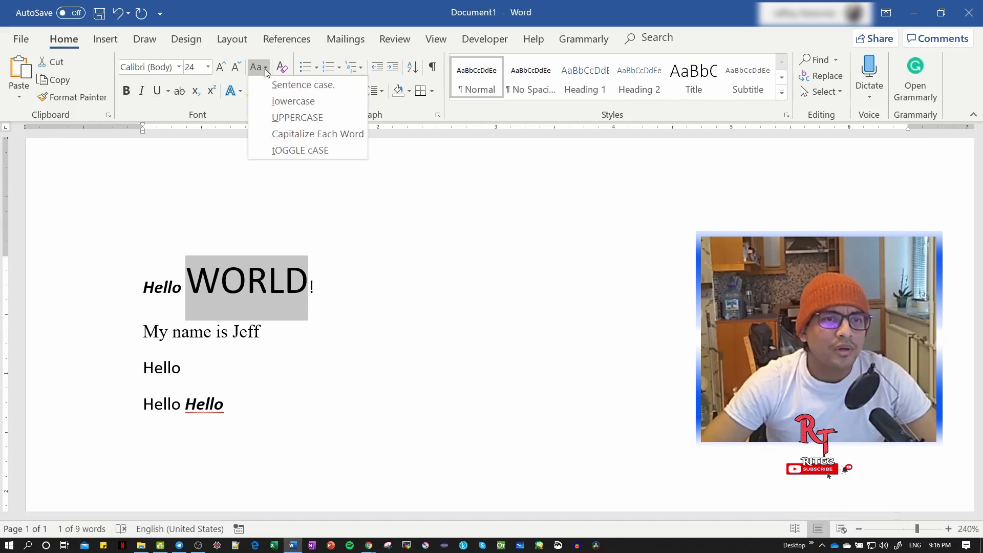
left_click(301, 135)
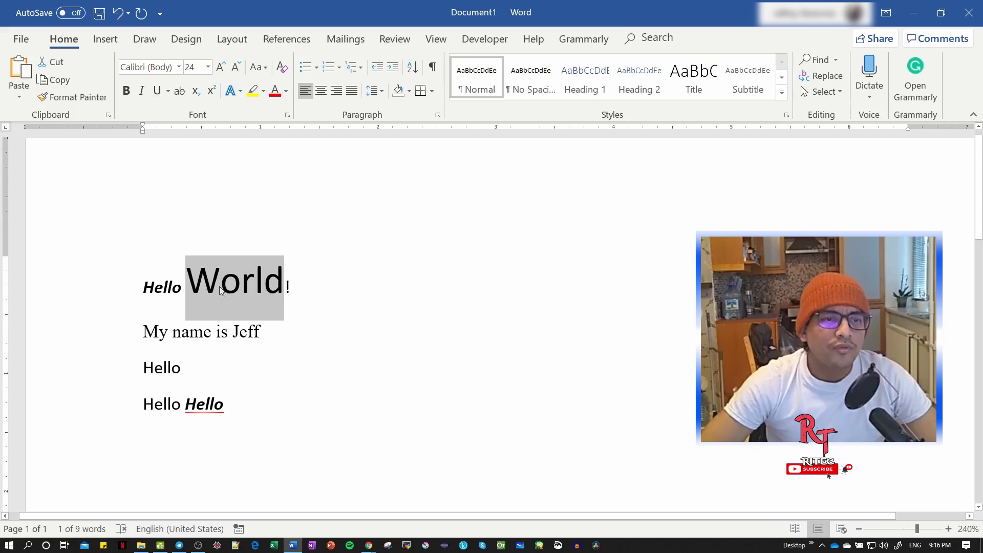
- Apply Capitalize Each Word, then tOGGLE cASE, to the name line
left_click_drag(255, 335, 128, 331)
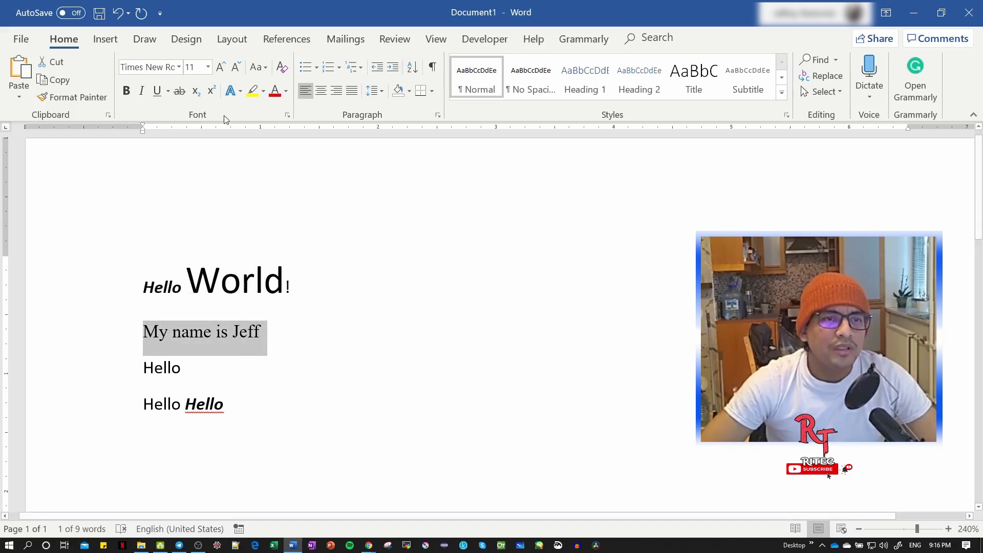
left_click(260, 69)
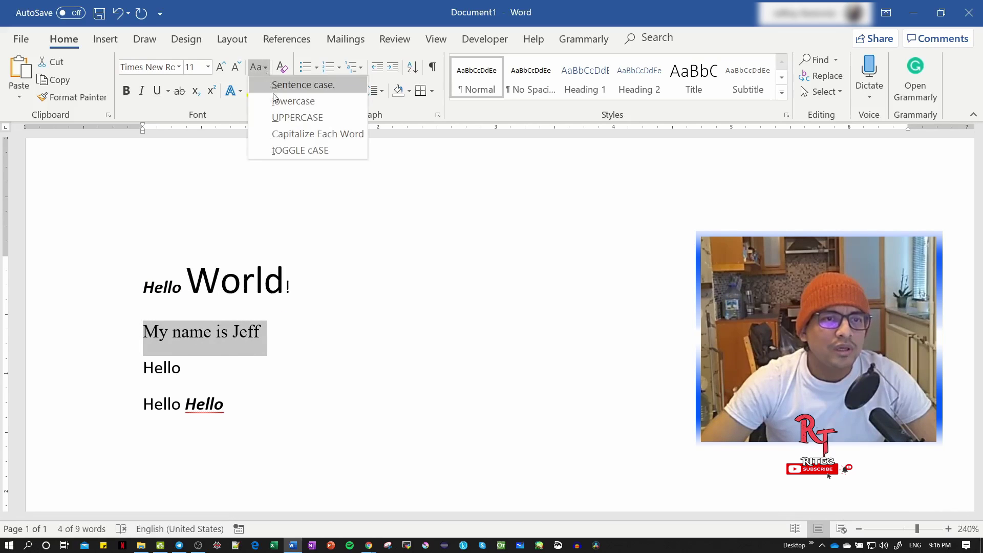
left_click(294, 133)
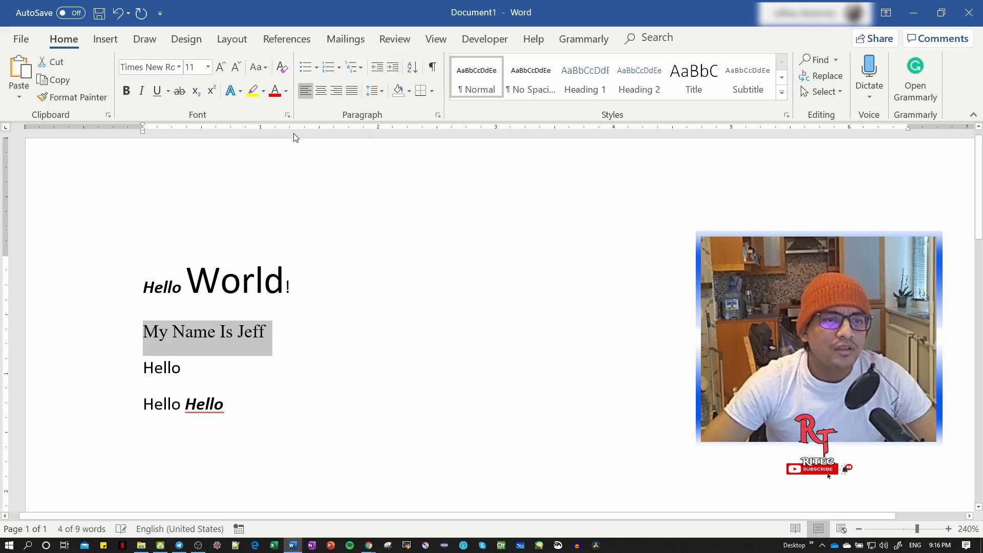
left_click(257, 67)
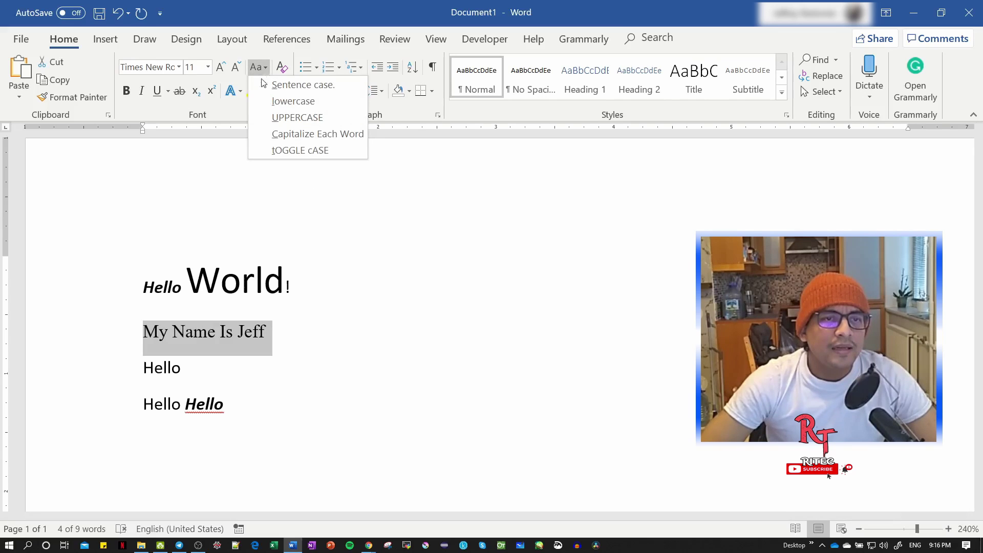
left_click(304, 151)
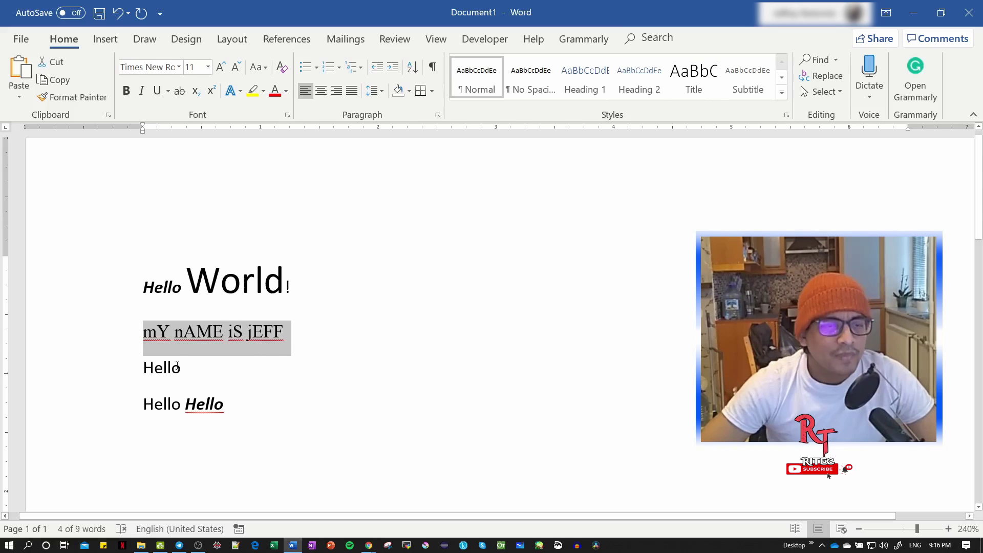
- Clear the name line's formatting, make it lowercase and highlight it yellow
left_click(285, 67)
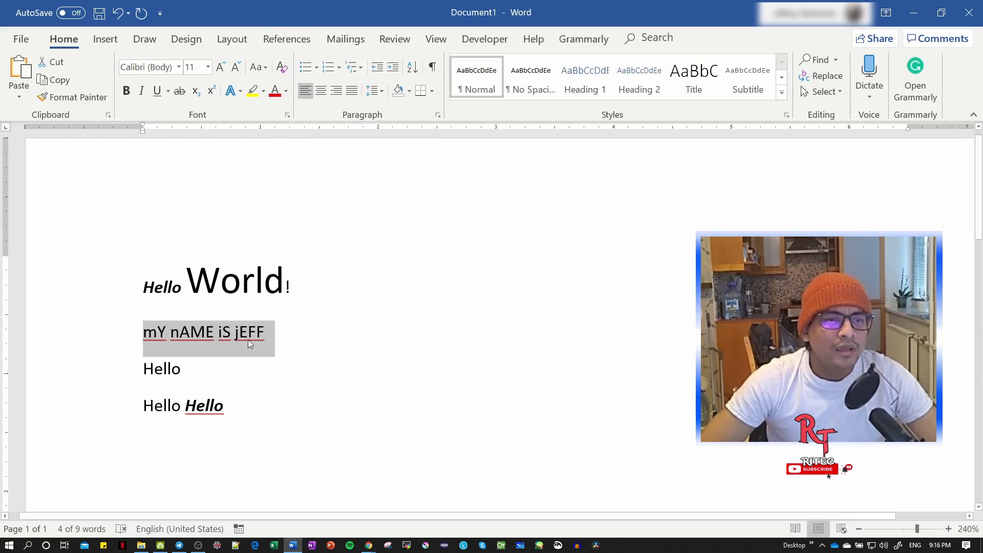
left_click(258, 67)
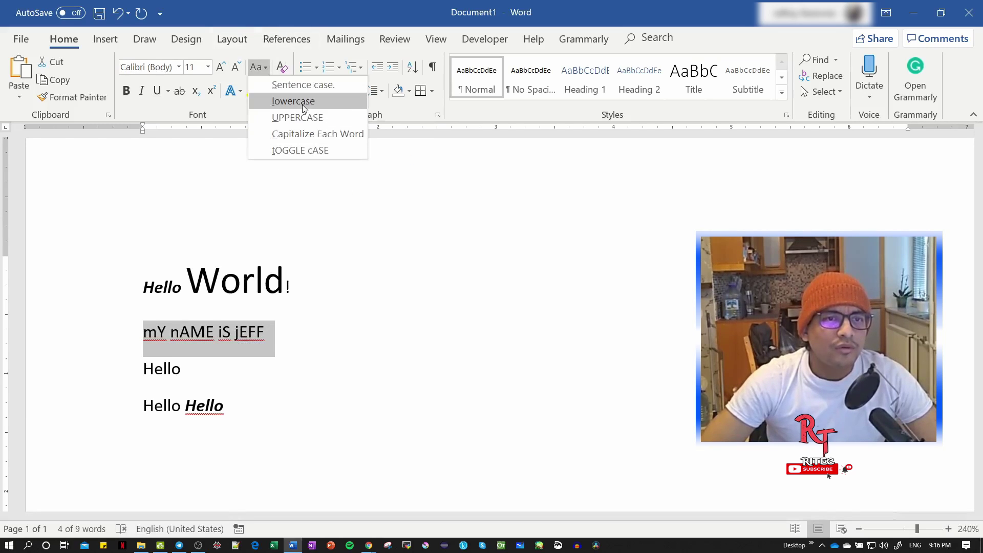
left_click(291, 101)
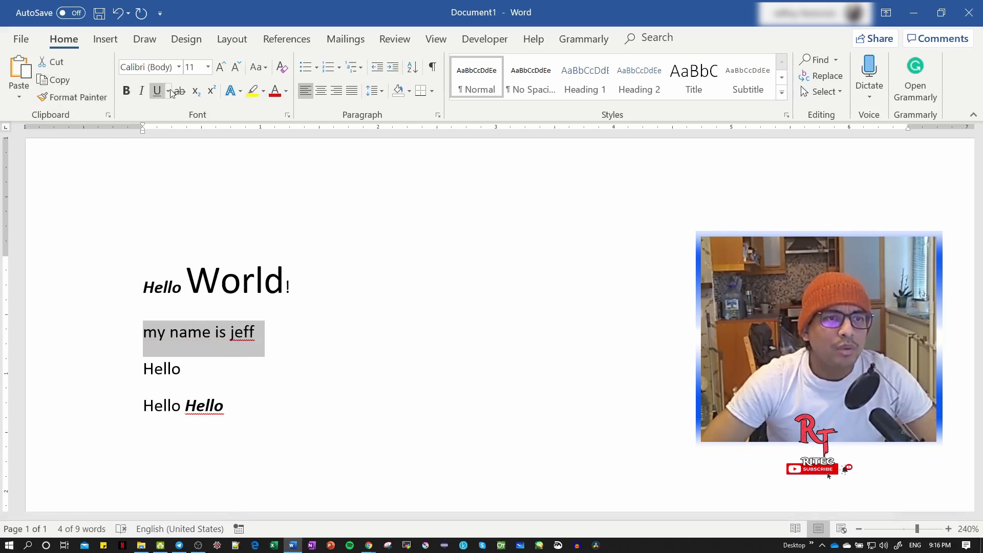
left_click(252, 90)
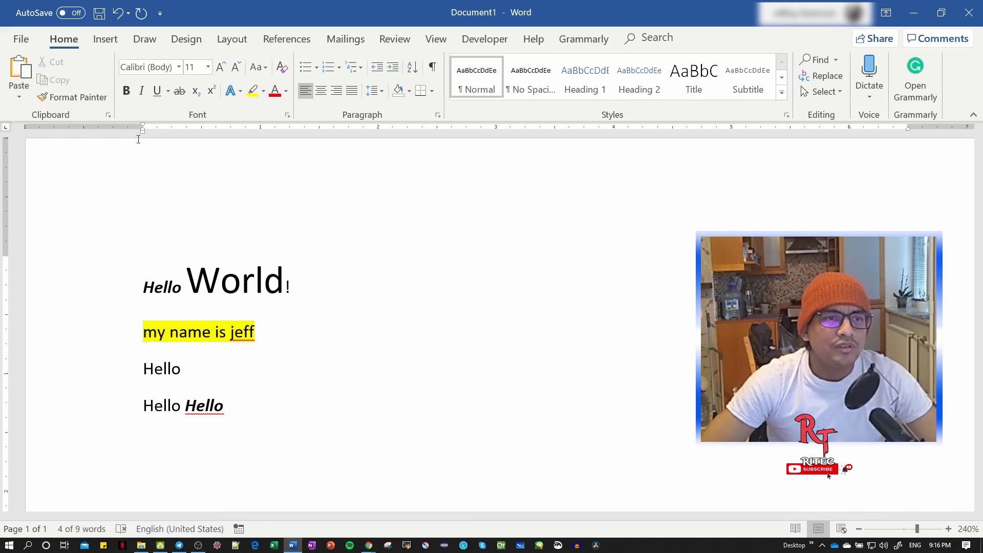
- Try bold, italic and strikethrough on the name line, clearing them afterwards
triple_click(255, 332)
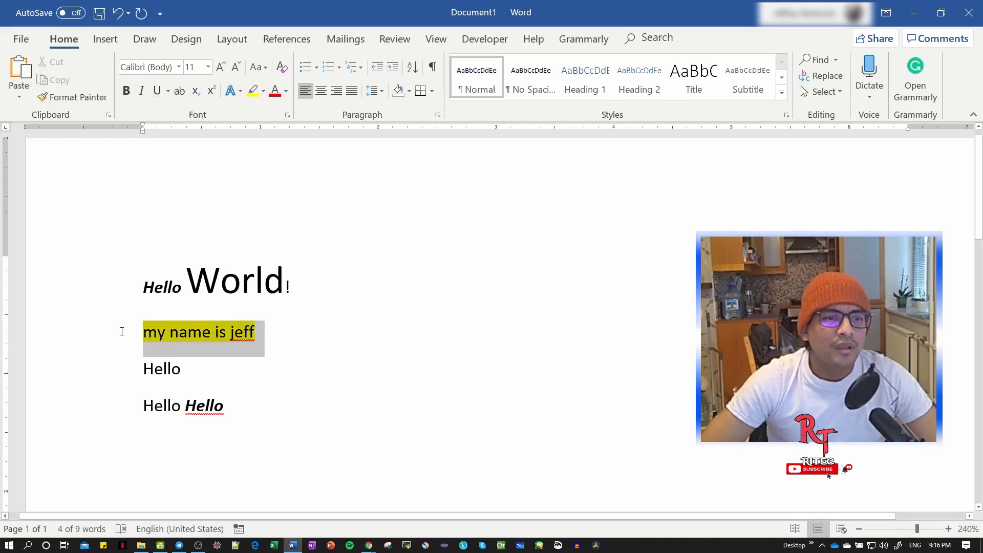
left_click(126, 90)
left_click(142, 91)
left_click(282, 67)
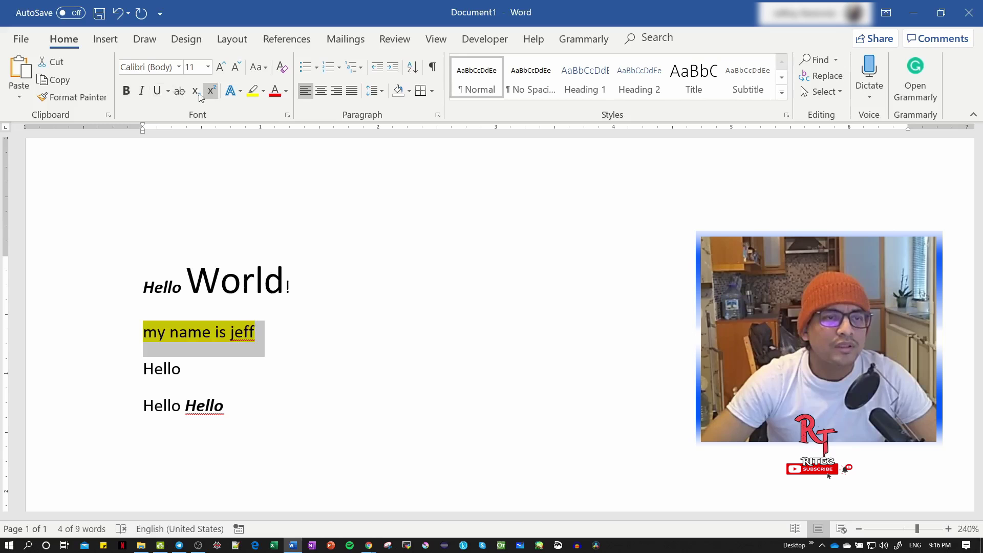
left_click(179, 91)
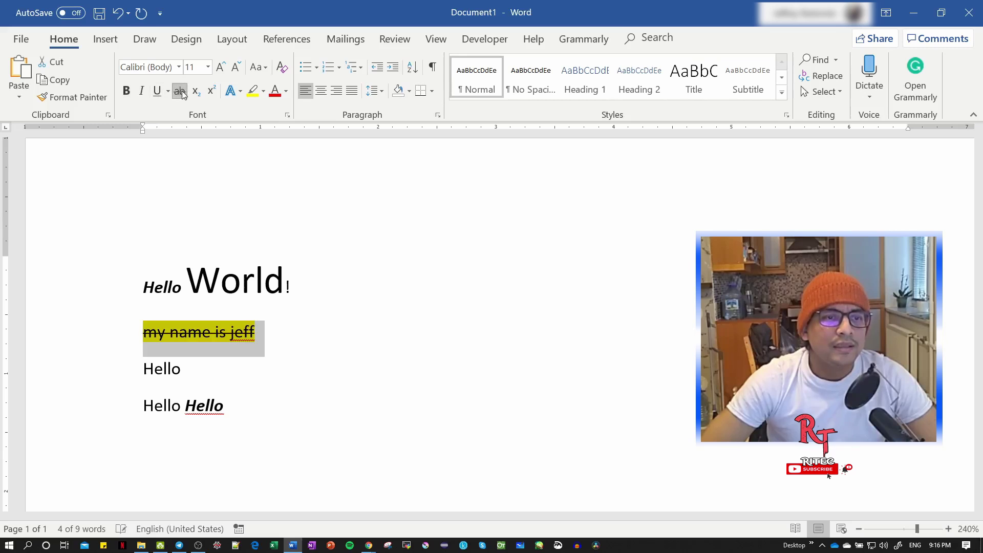
left_click(286, 68)
- Remove the name line's yellow highlight by choosing No Color
left_click(263, 92)
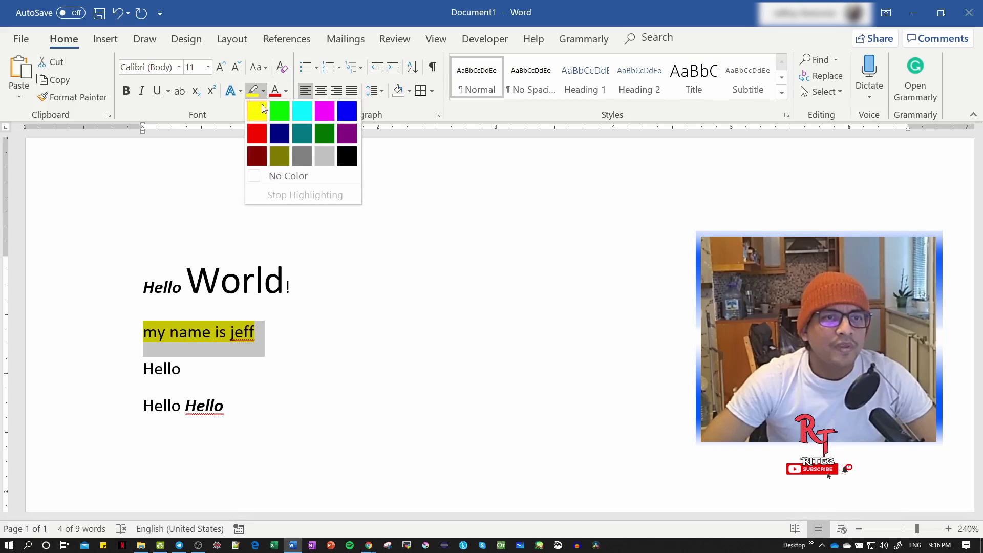
left_click(271, 175)
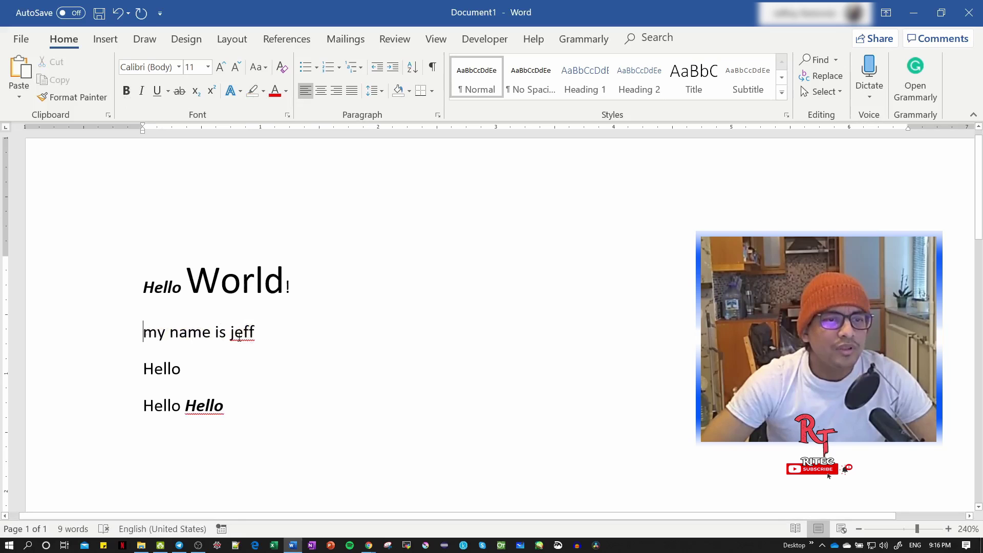
left_click_drag(236, 336, 211, 332)
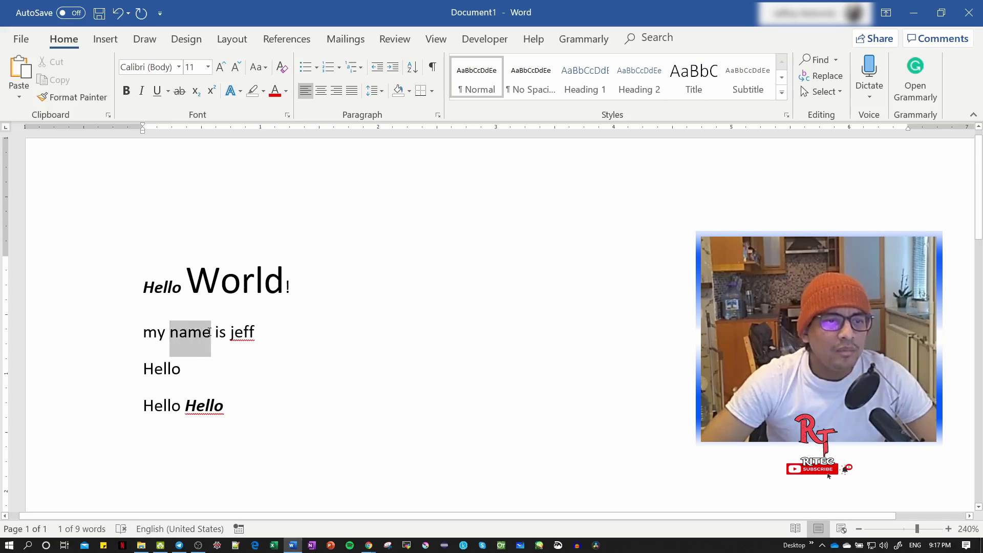
- Make 'name' bold, italic and struck through with a dash-dot underline
left_click(127, 94)
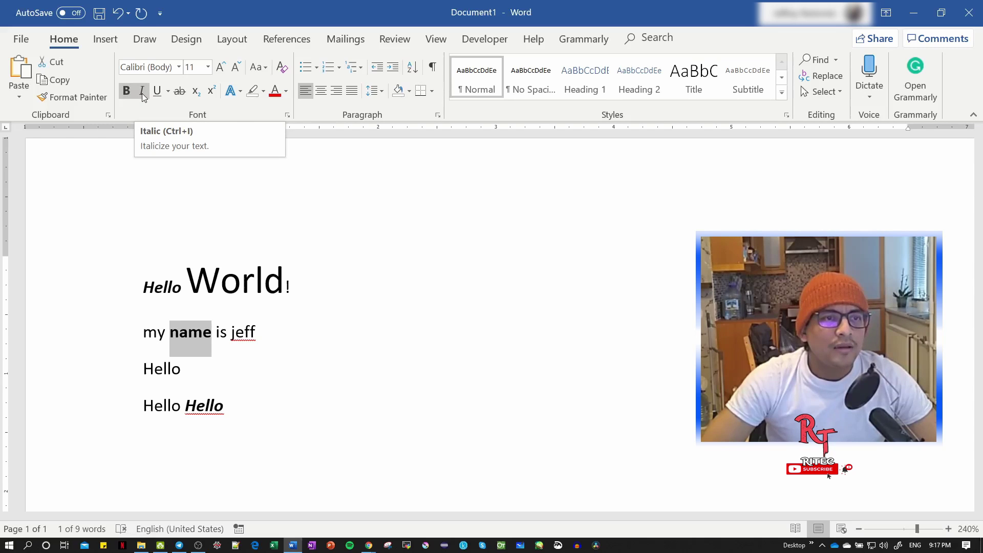
left_click(143, 93)
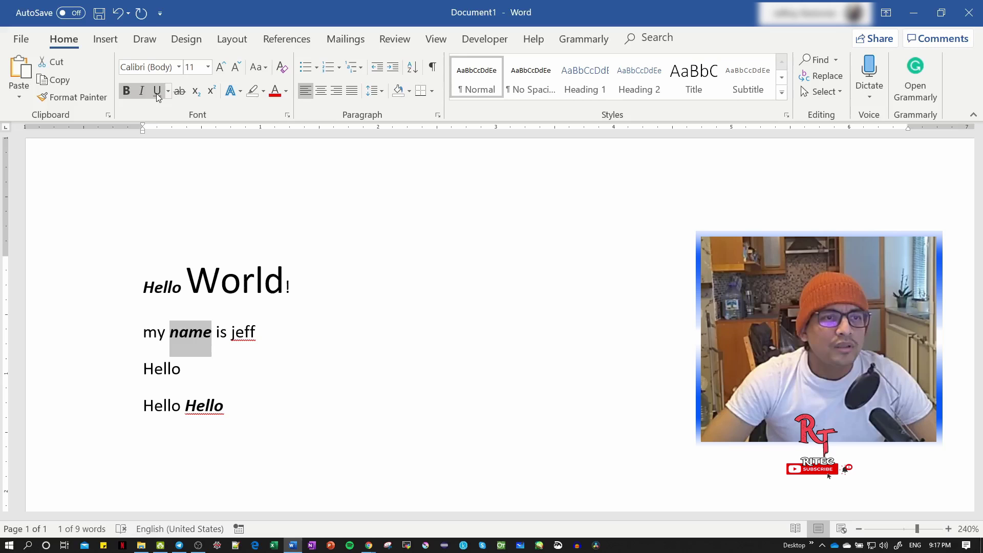
left_click(157, 95)
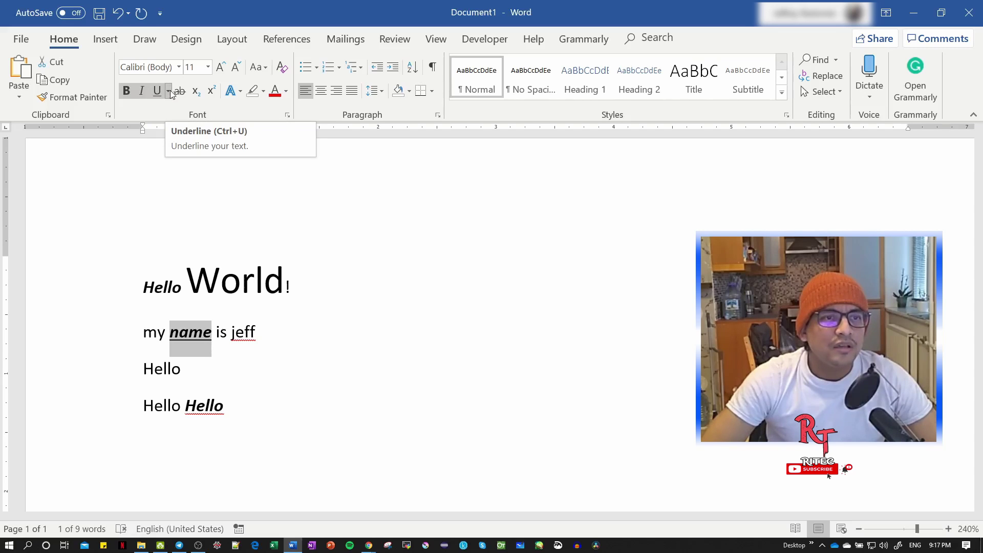
left_click(169, 93)
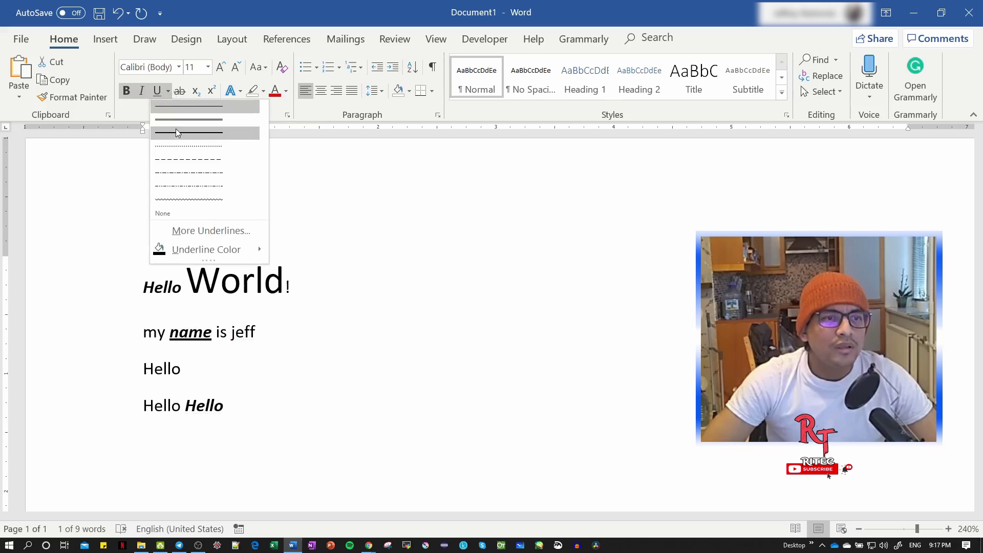
left_click(187, 171)
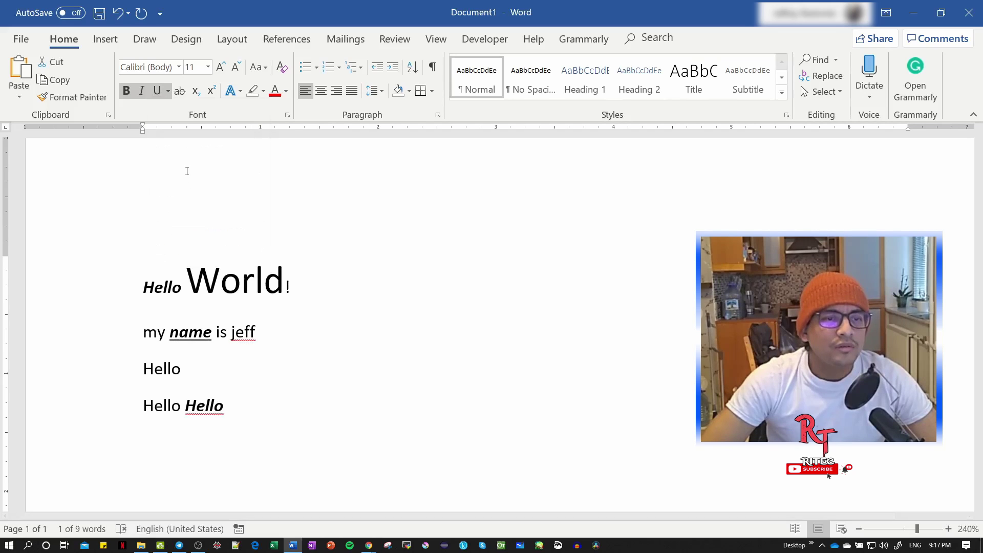
left_click(179, 91)
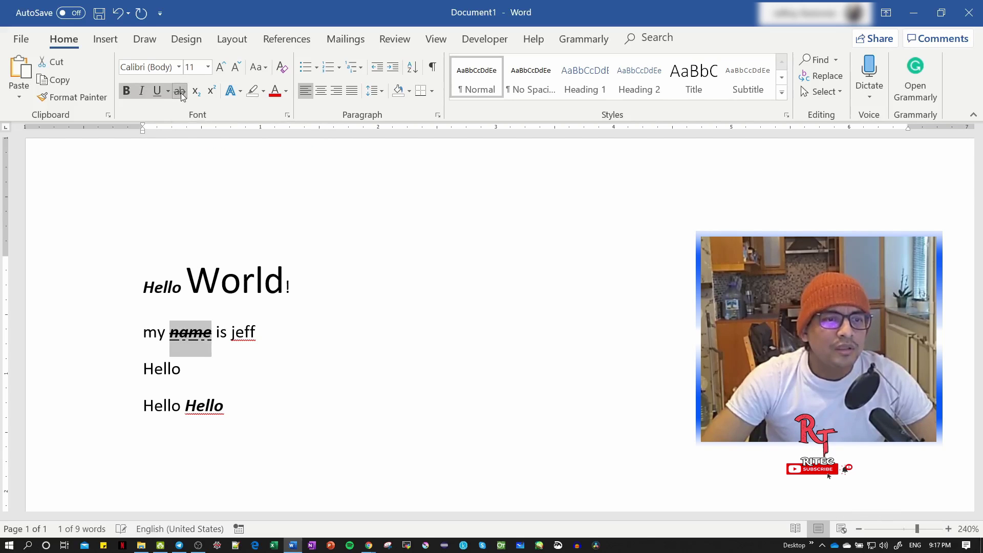
left_click(289, 332)
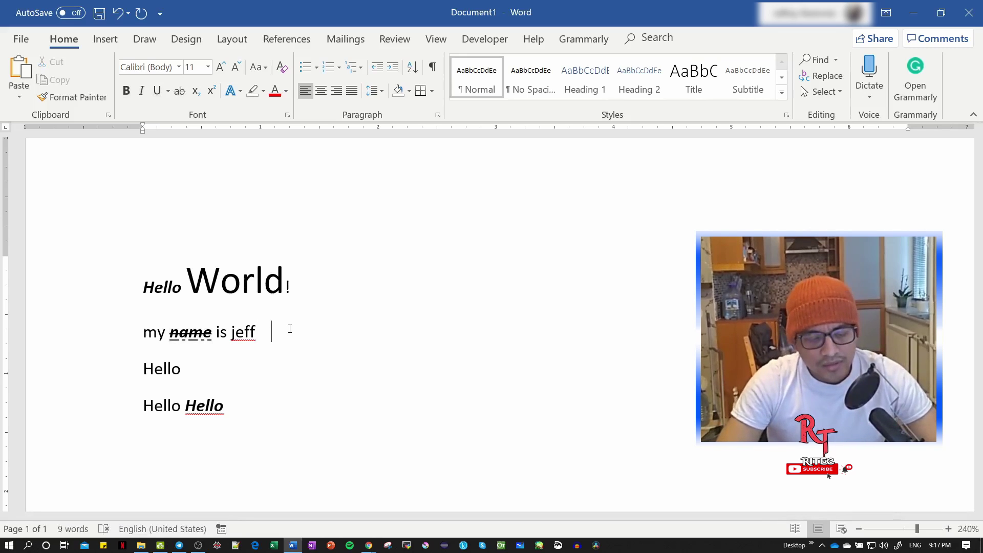
- Append S2 to the name line with its 2 as subscript
type("S2")
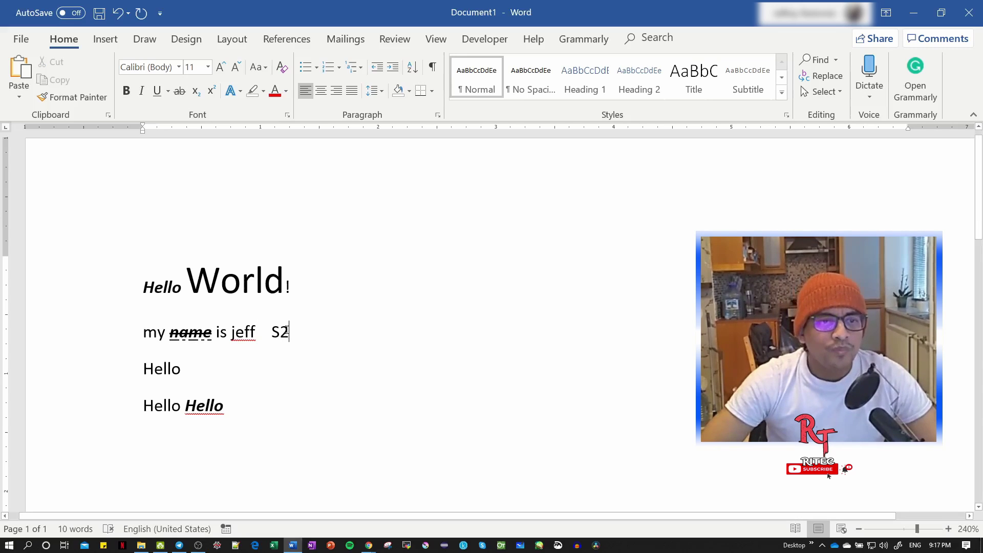
left_click_drag(289, 332, 280, 333)
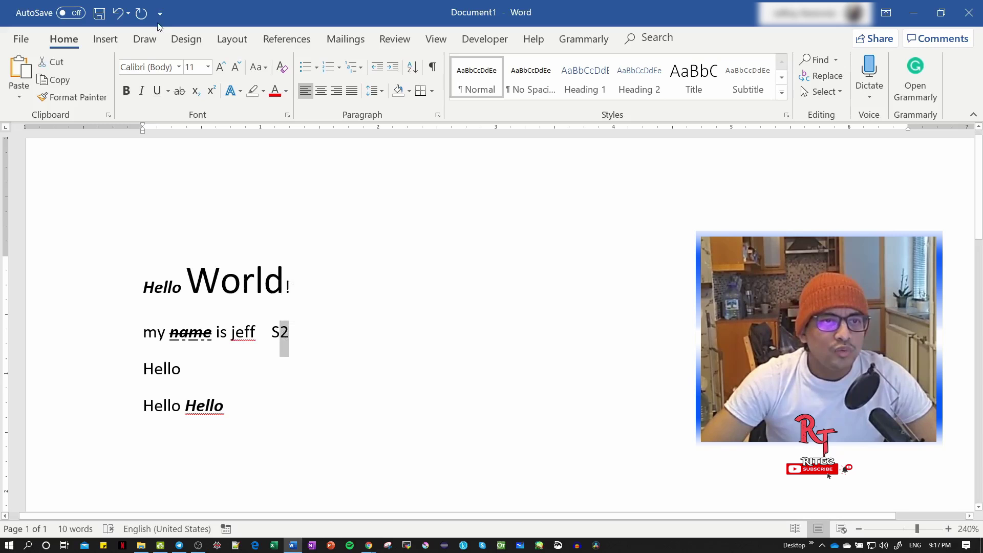
left_click(195, 92)
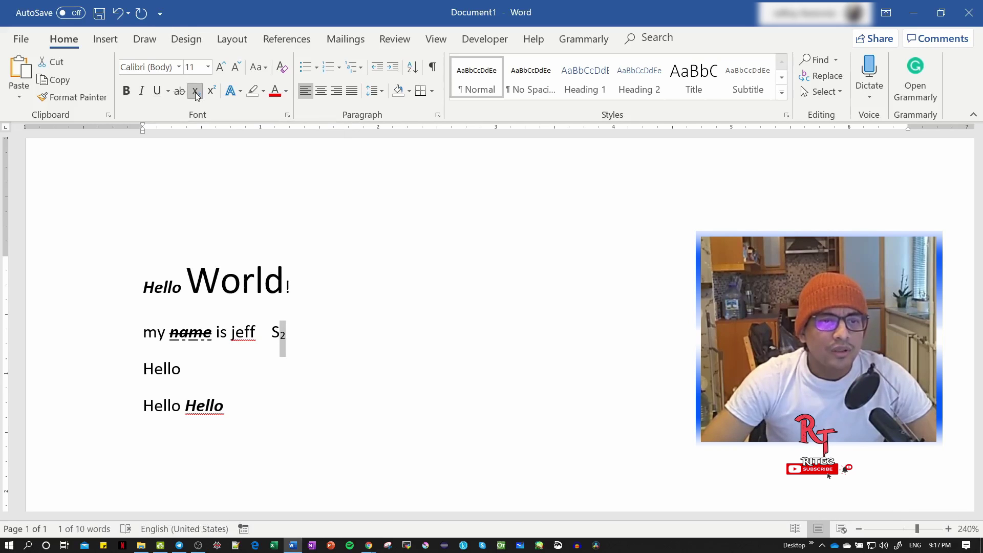
left_click(338, 325)
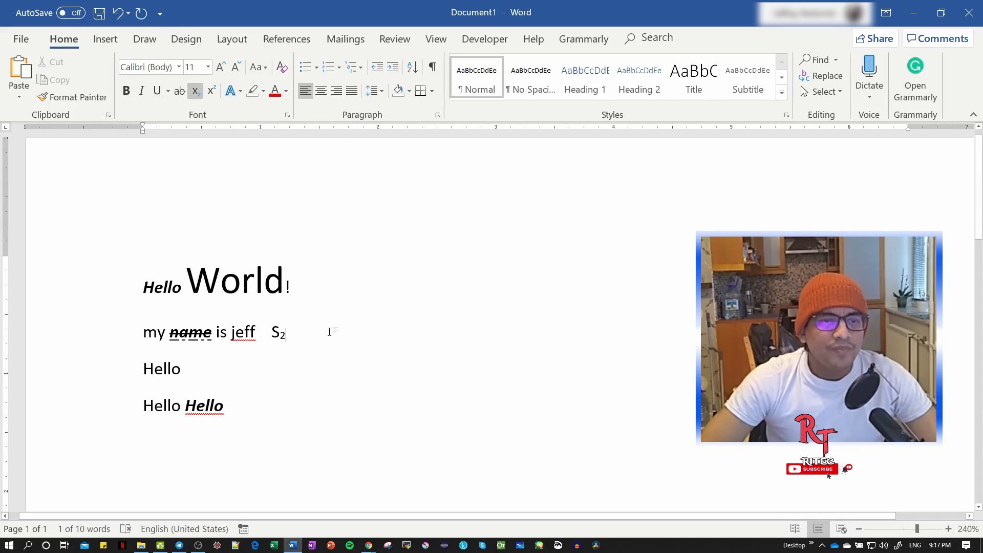
- Add X2 after it with the 2 formatted as superscript
left_click(195, 92)
type("X2")
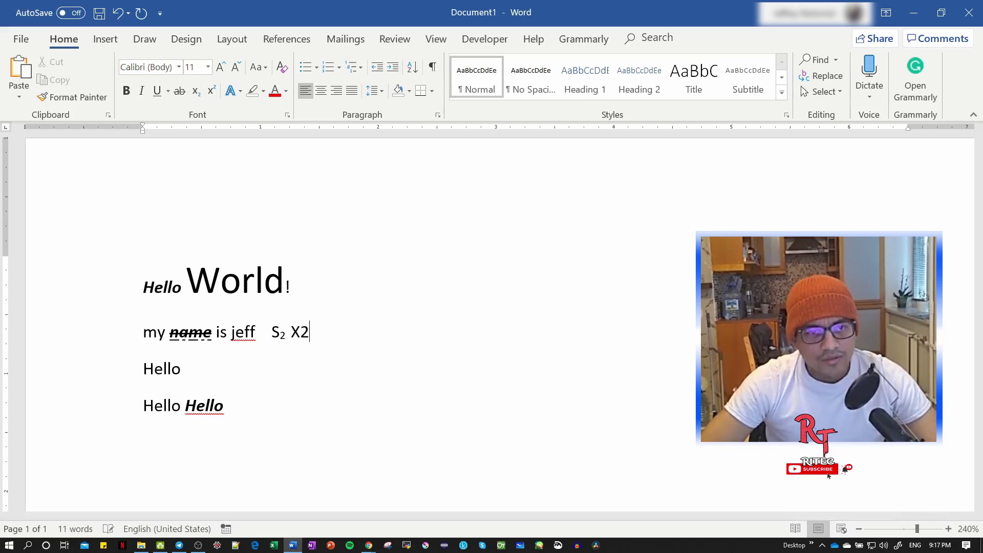
key("shift+Left")
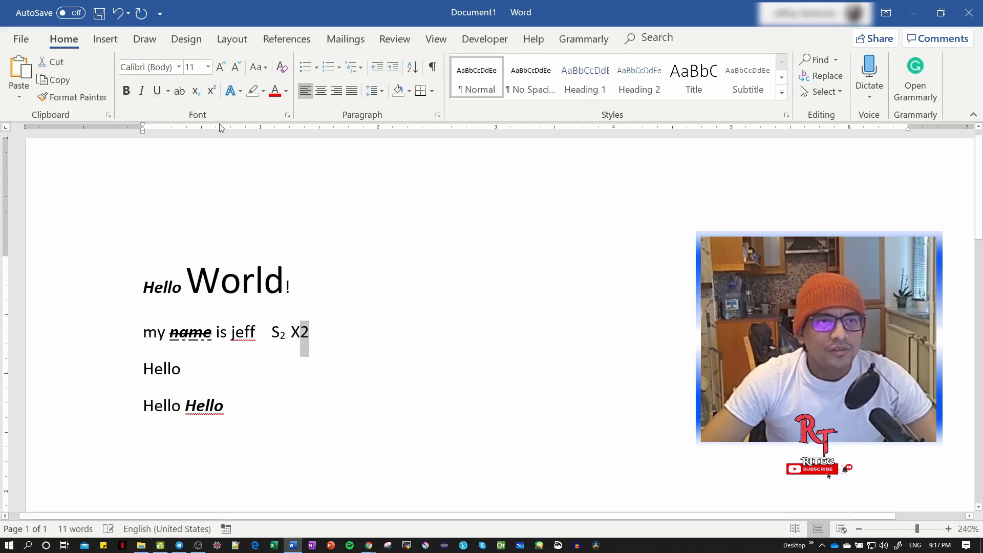
left_click(213, 94)
left_click(304, 336)
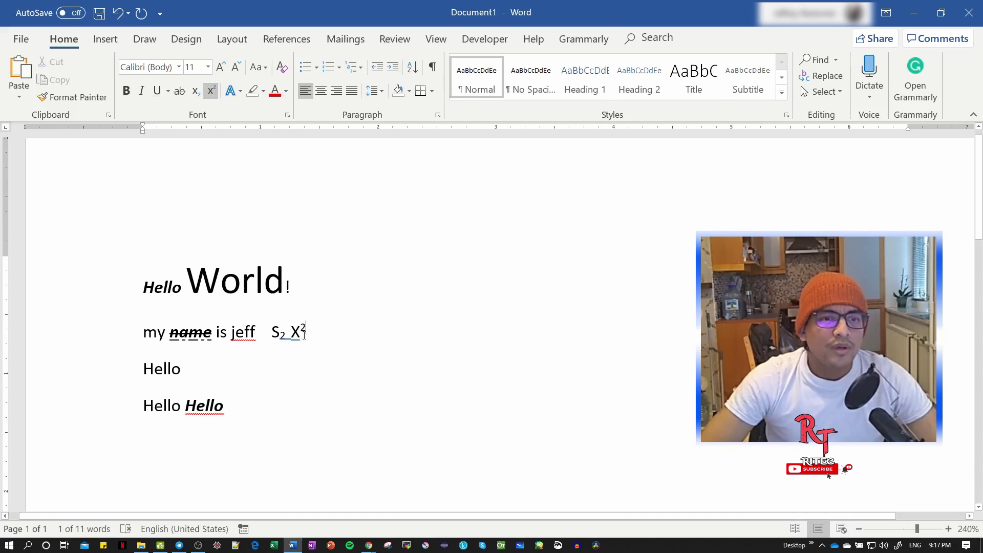
key("Right")
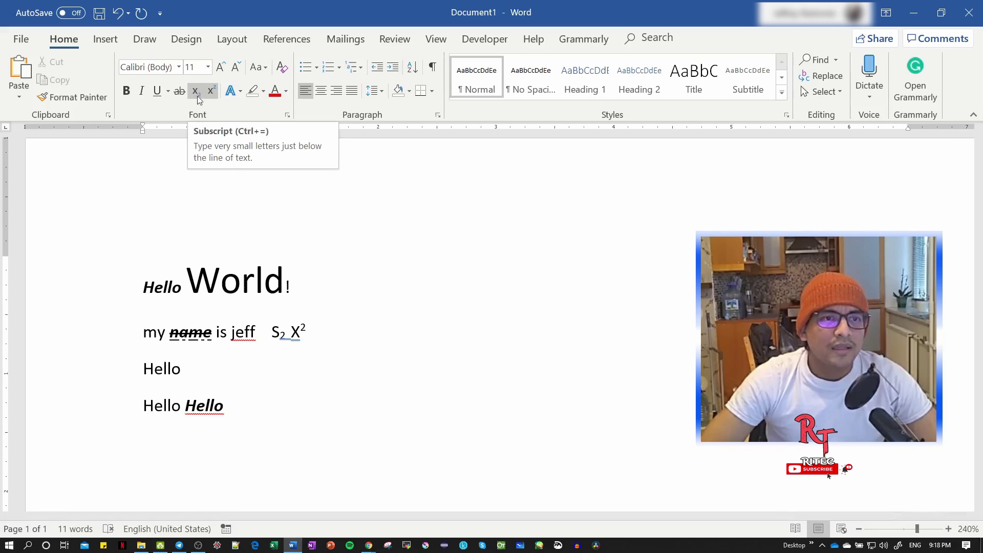
left_click(288, 334)
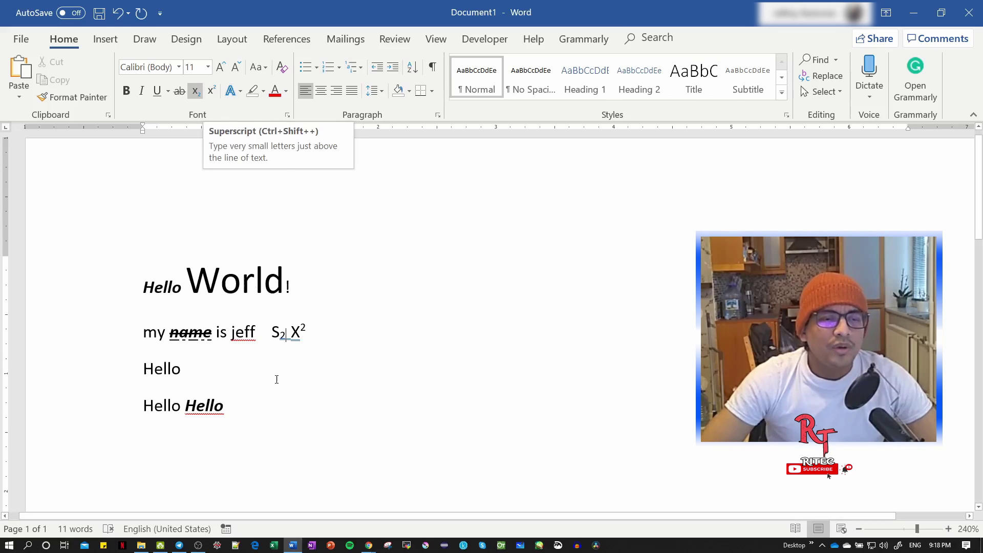
- Give the final d of World the gold outline text effect
left_click_drag(284, 284, 264, 284)
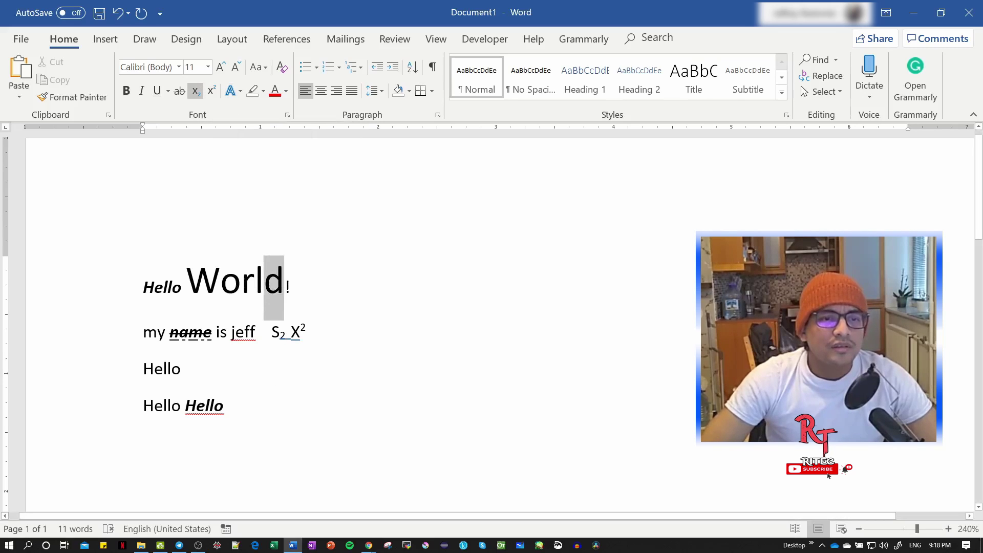
left_click(233, 95)
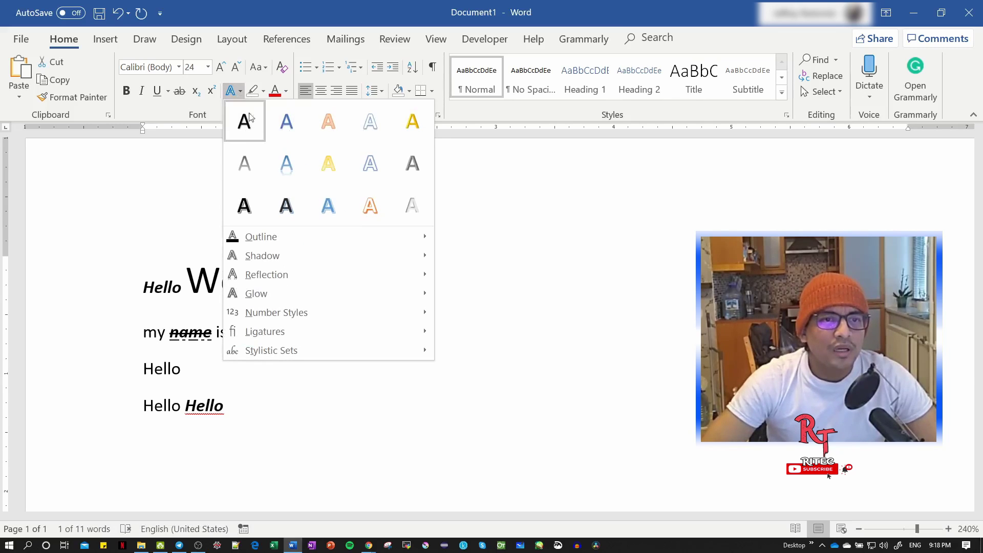
left_click(331, 168)
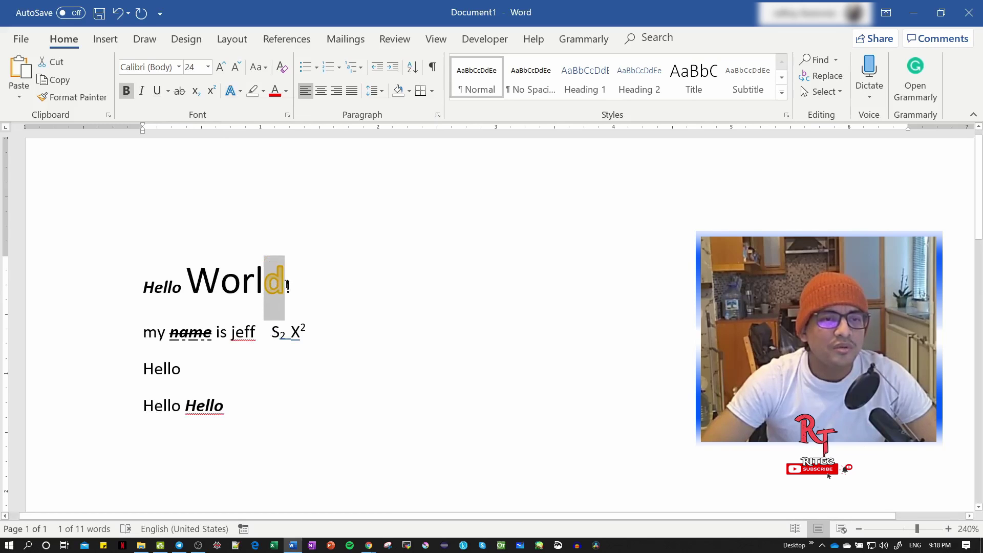
- Highlight the word Hello in green
left_click(264, 92)
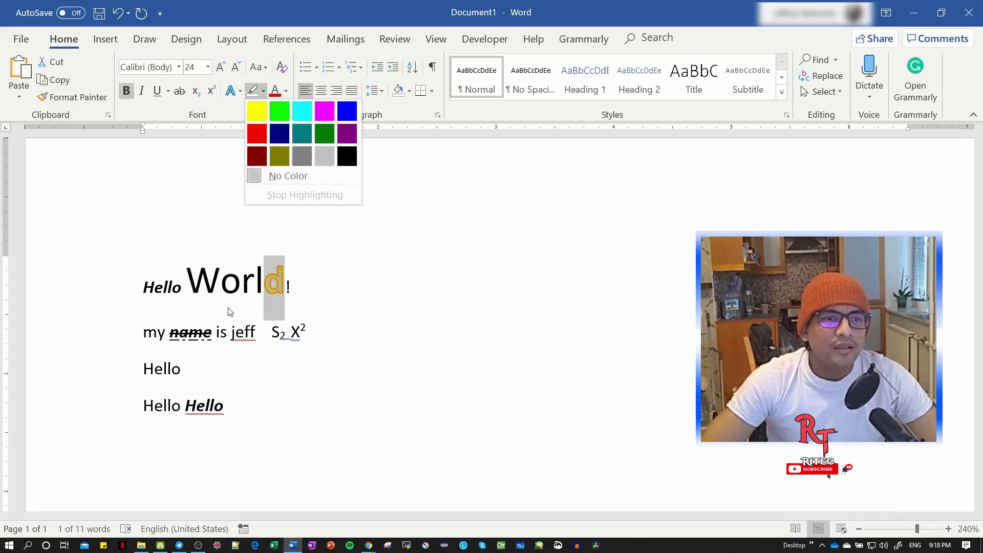
left_click(204, 290)
left_click_drag(144, 288, 180, 283)
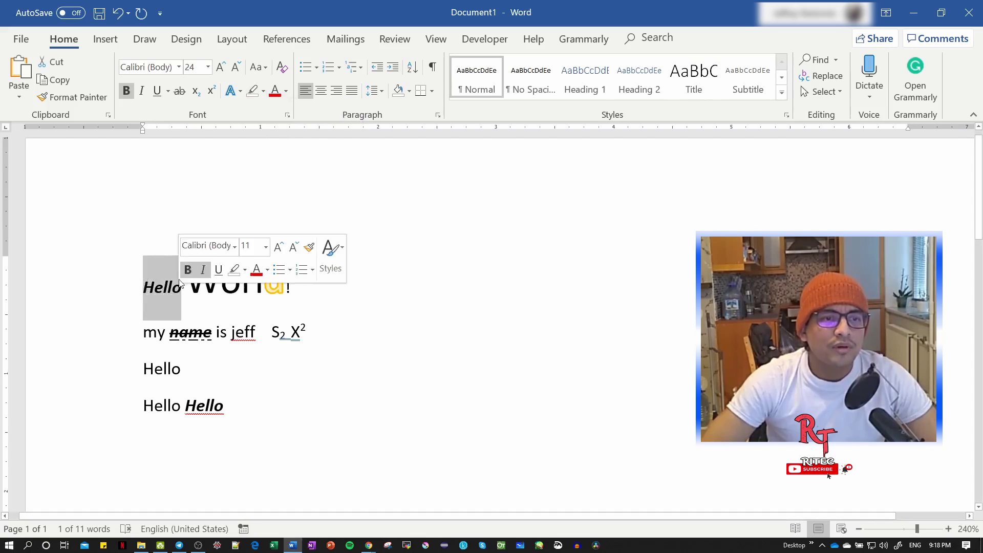
left_click(263, 91)
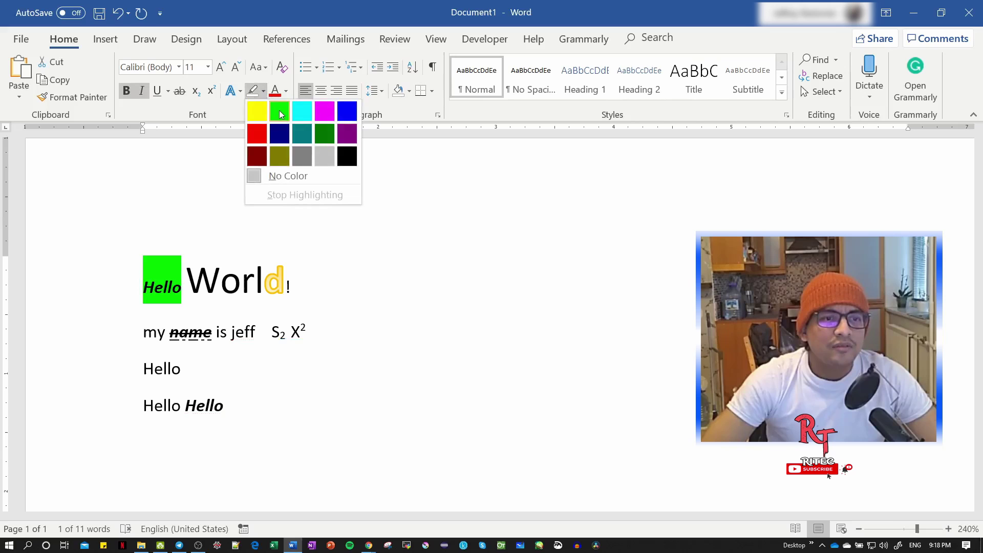
left_click(279, 110)
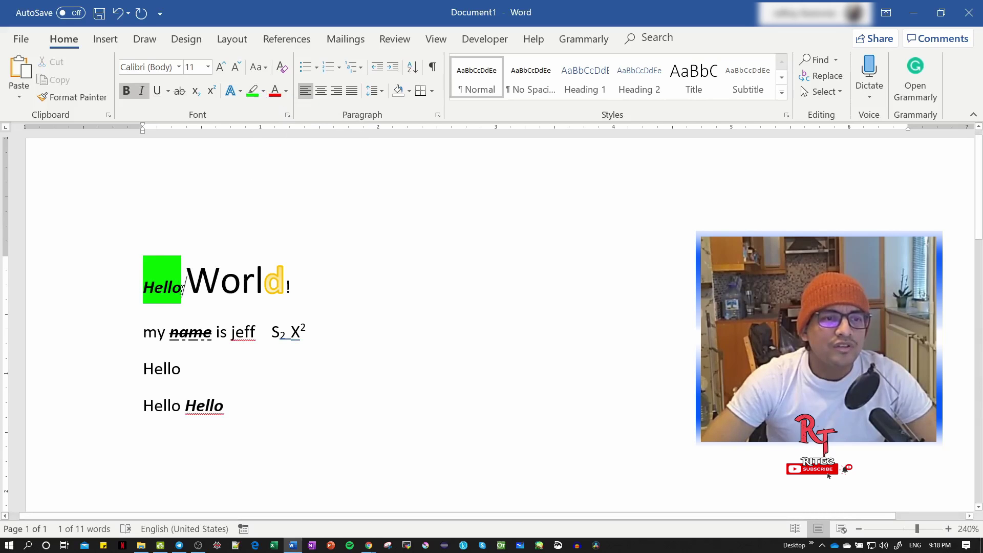
- Change Hello's font colour to red, then to white
left_click_drag(182, 289, 134, 281)
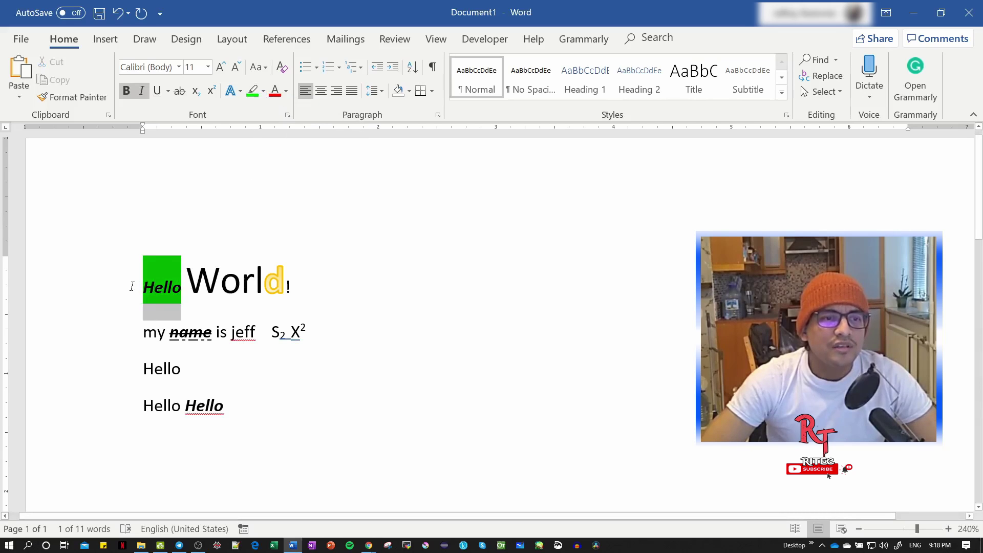
left_click(275, 95)
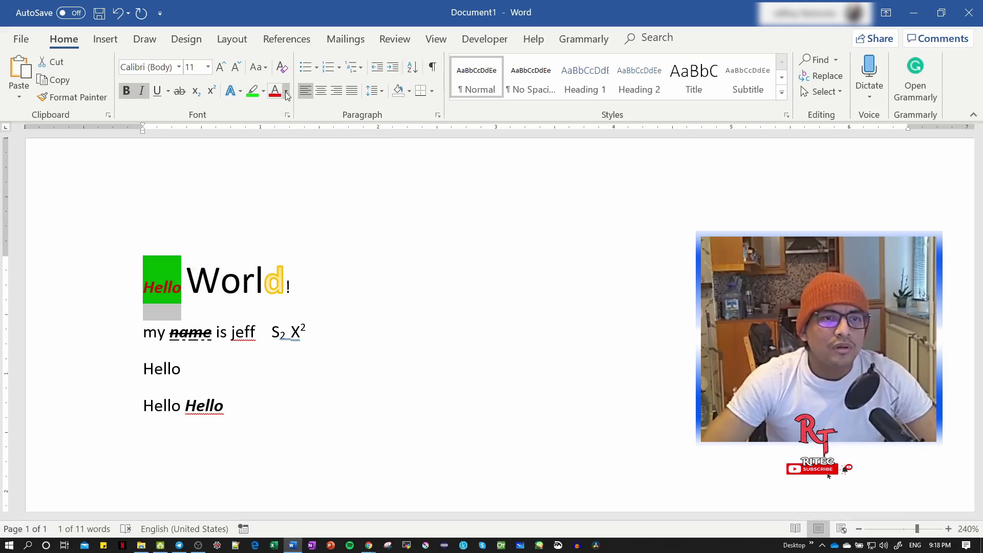
left_click(286, 93)
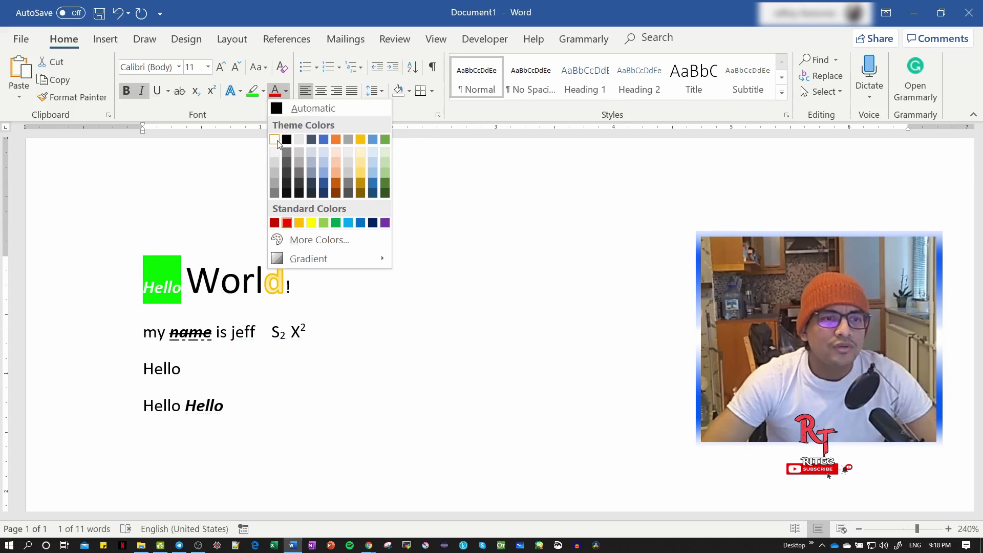
left_click(275, 139)
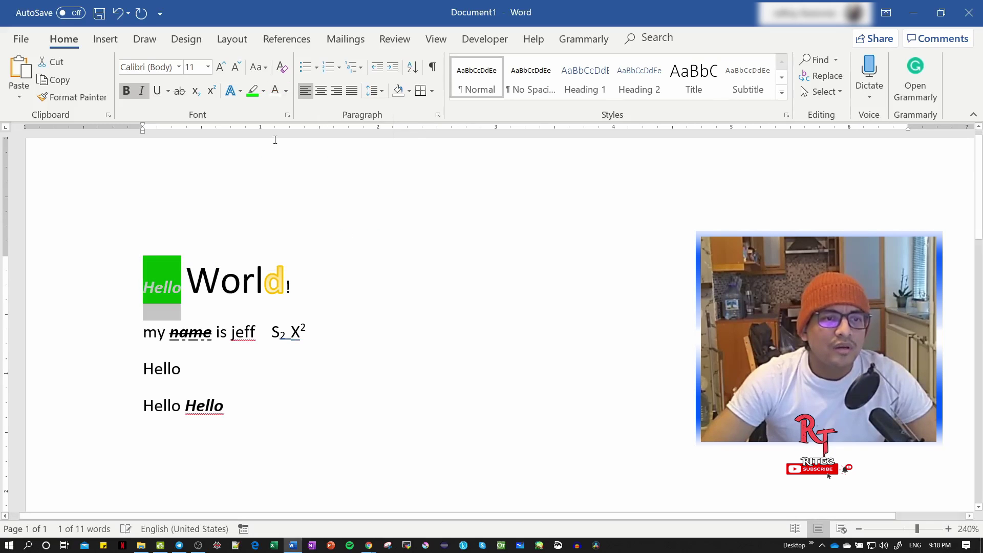
left_click(154, 275)
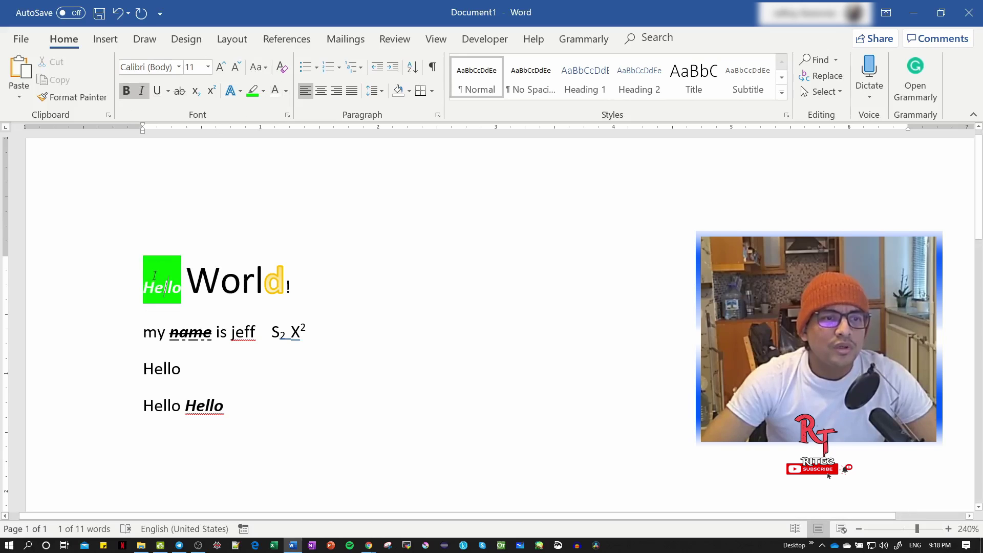
double_click(160, 286)
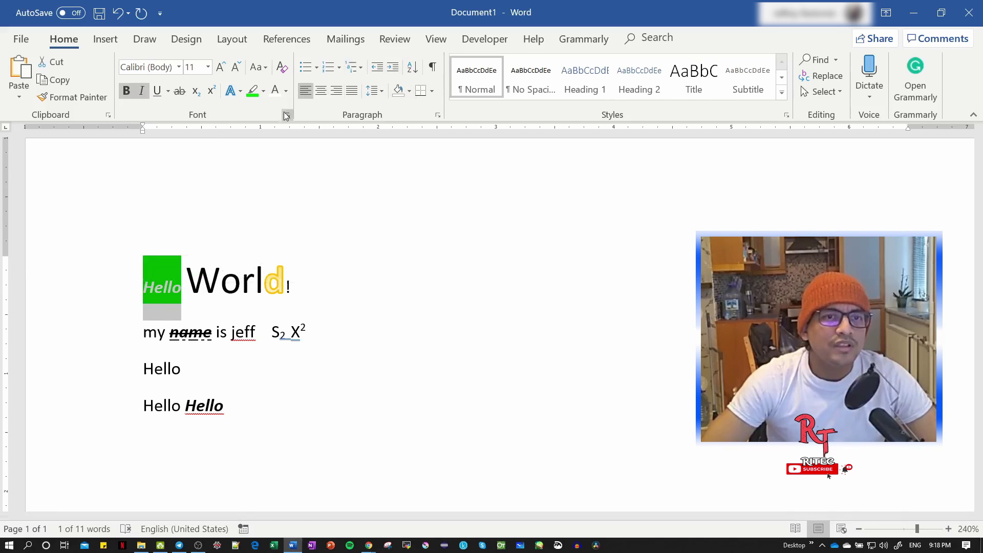
- Clear the formatting from Hello and from World!, including the gold d
left_click(282, 68)
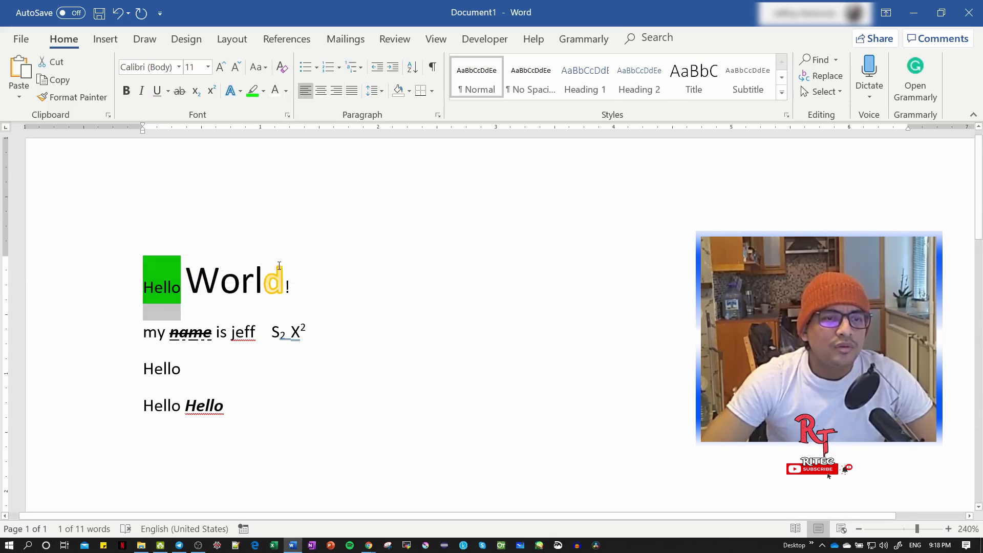
left_click_drag(283, 279, 185, 279)
left_click(282, 68)
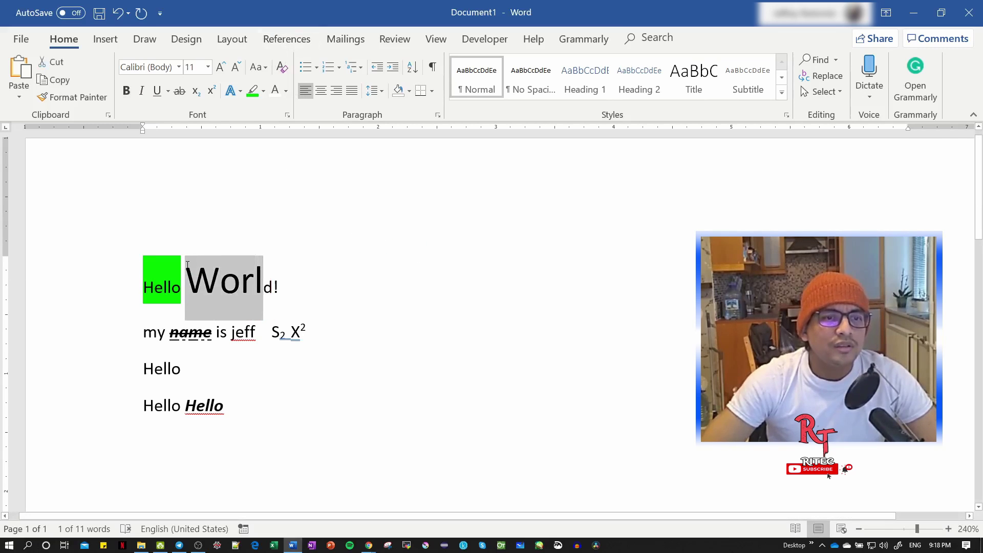
left_click(282, 67)
left_click(312, 265)
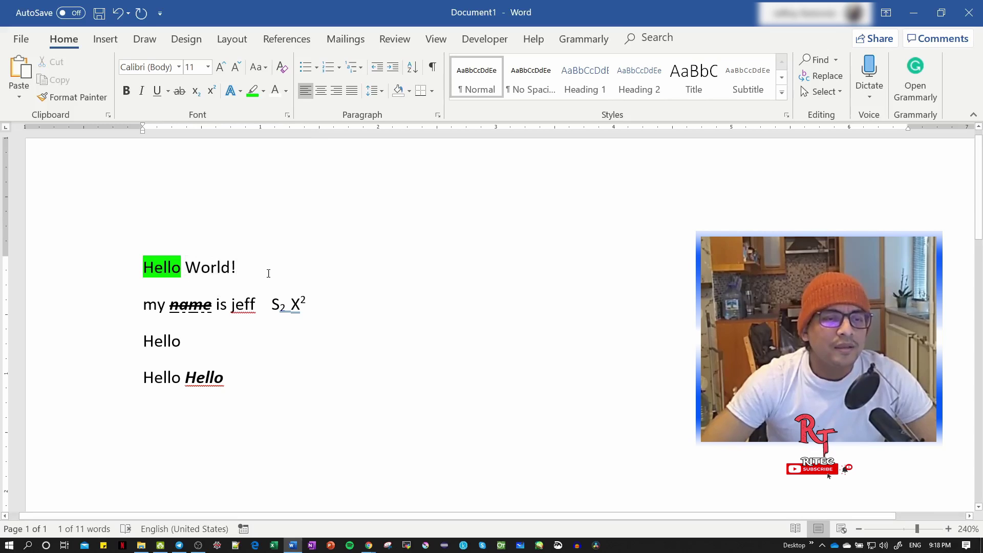
- Clear the formatting from 'name' and from the author's name with S₂ X²
left_click_drag(215, 304, 169, 305)
left_click(279, 72)
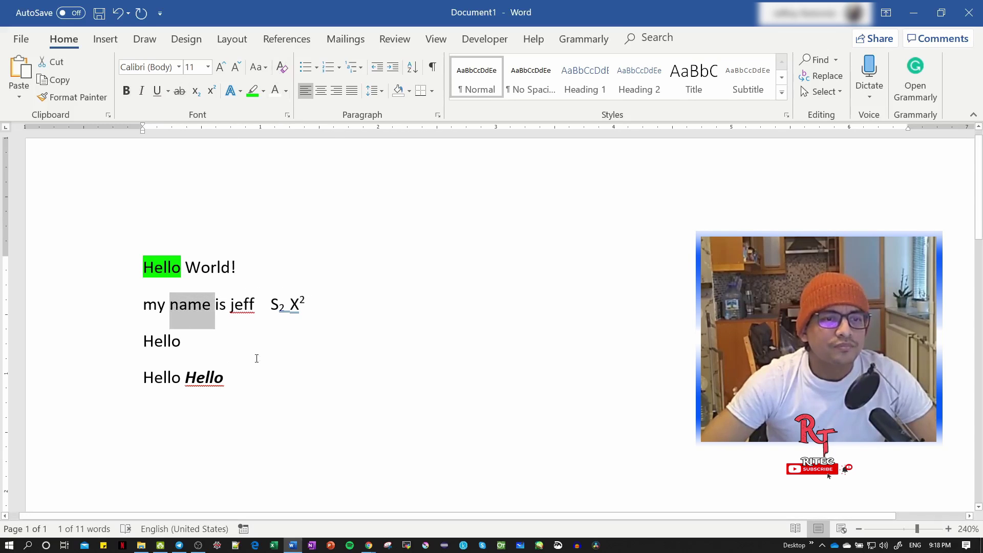
left_click_drag(307, 305, 229, 305)
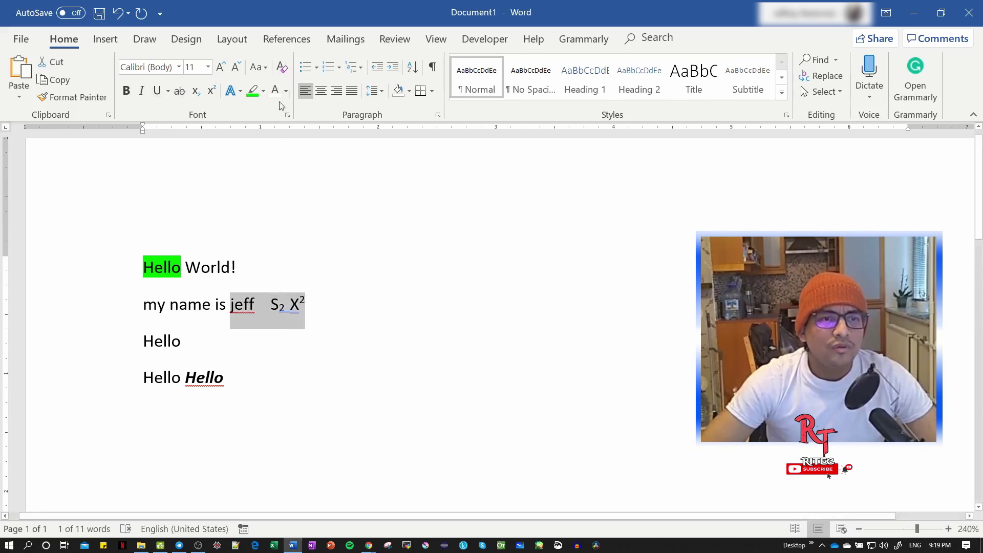
left_click(282, 67)
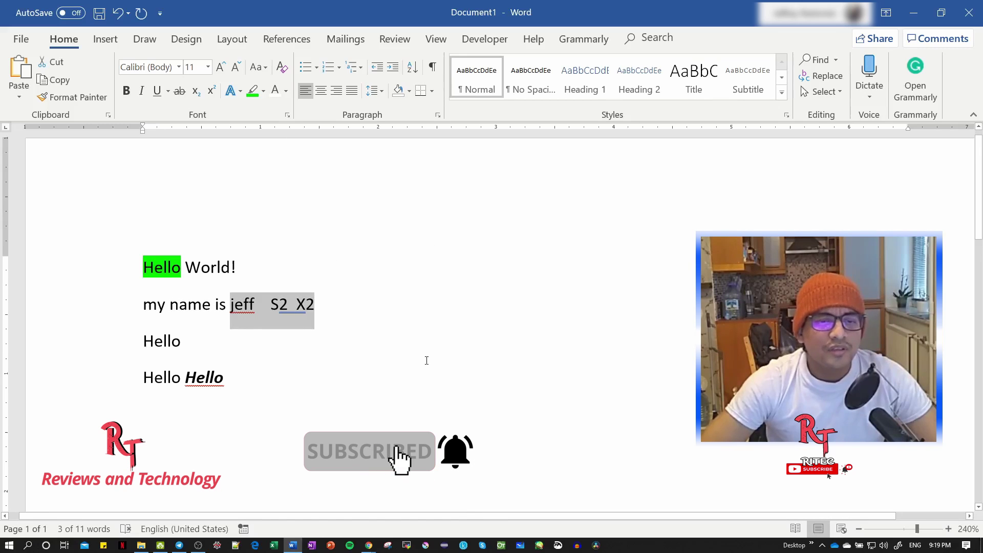